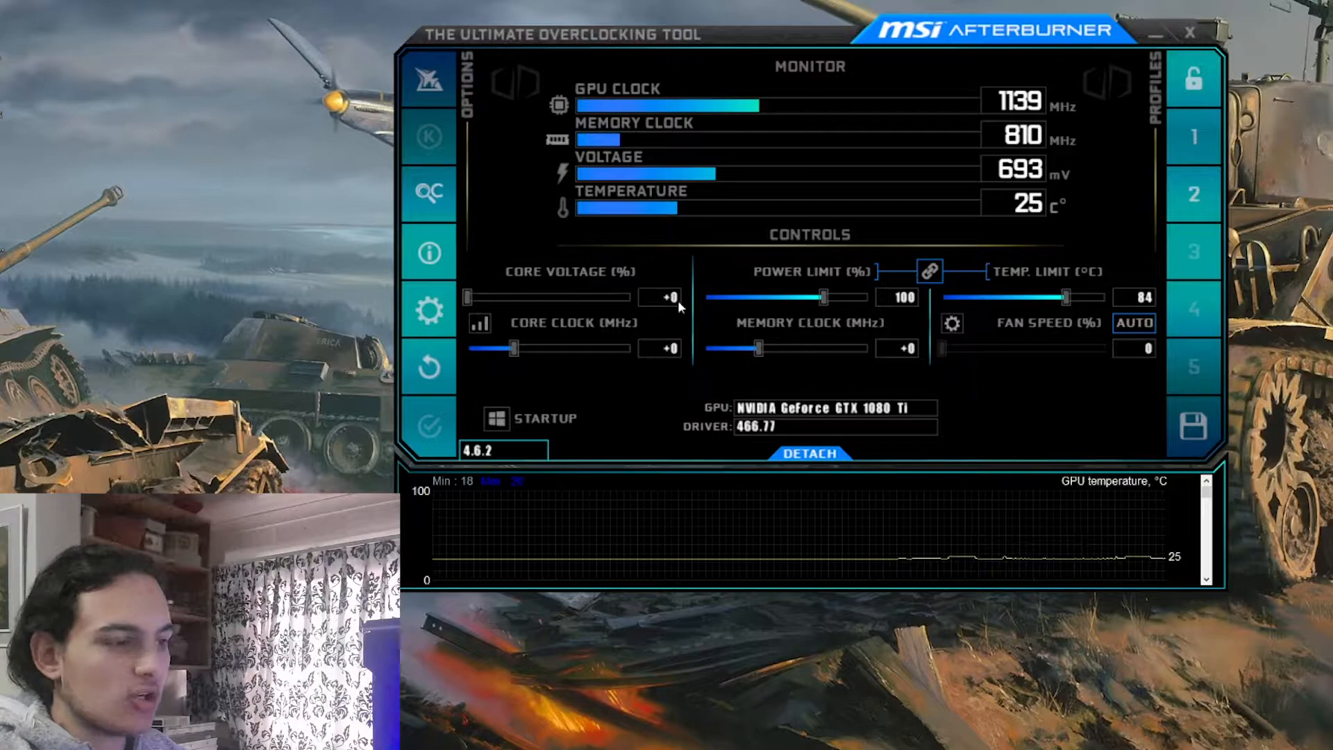
Try raising the GPU core voltage offset to +14%
drag(469, 298, 492, 298)
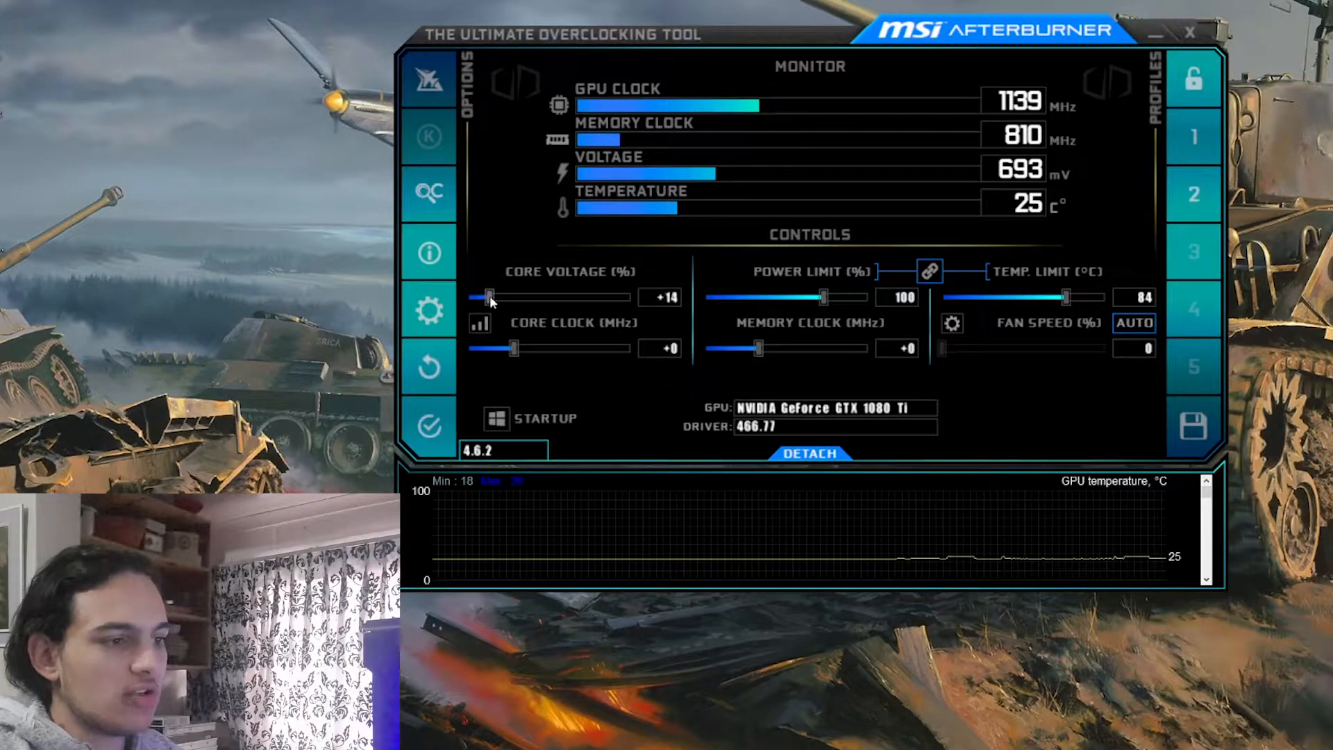
Open the properties and review the general options, including the compatibility settings for voltage control and voltage monitoring
click(430, 311)
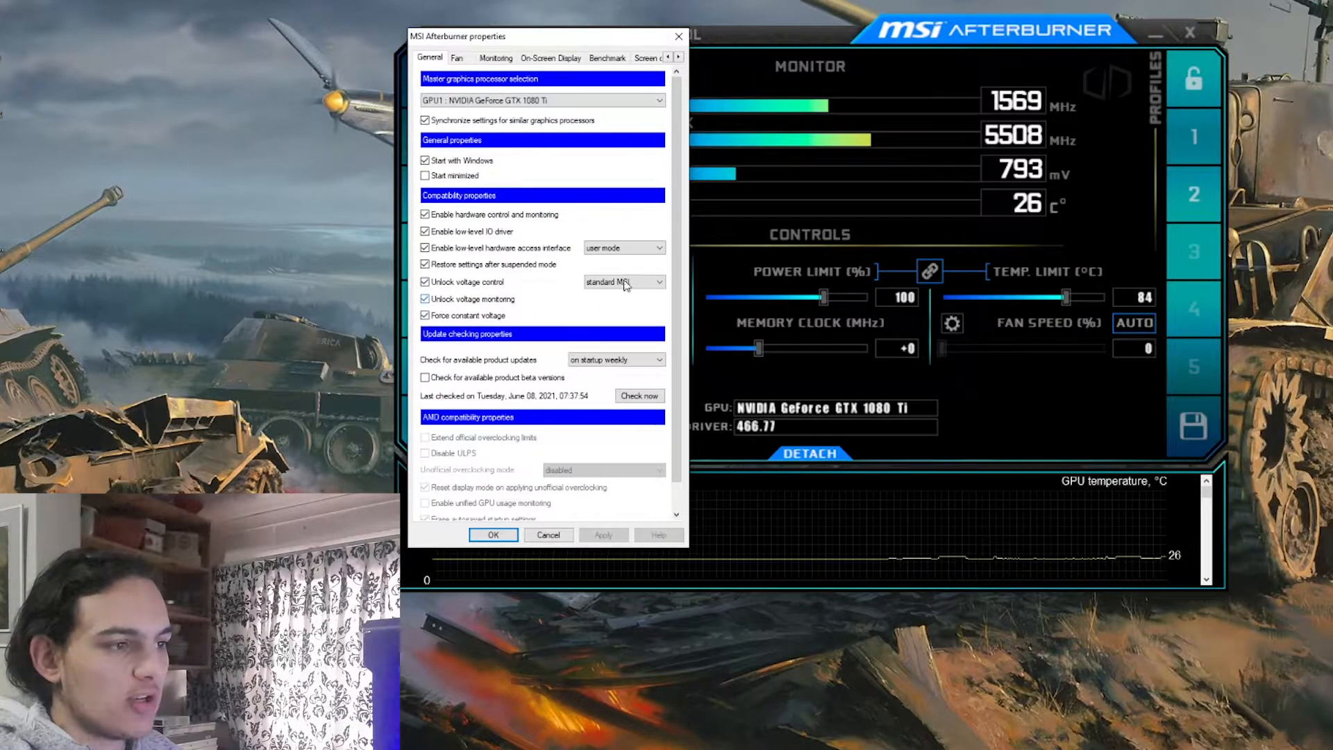
drag(676, 237, 677, 272)
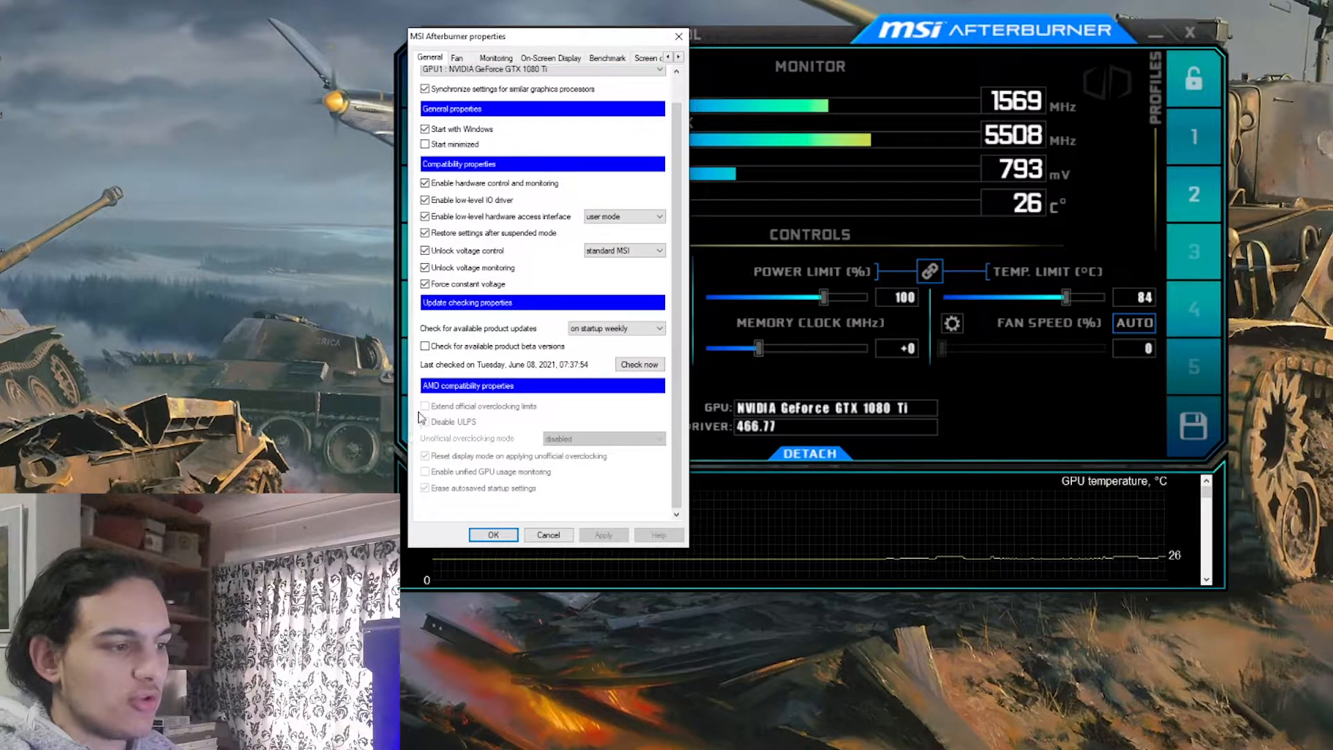
scroll(672, 344, up, 3)
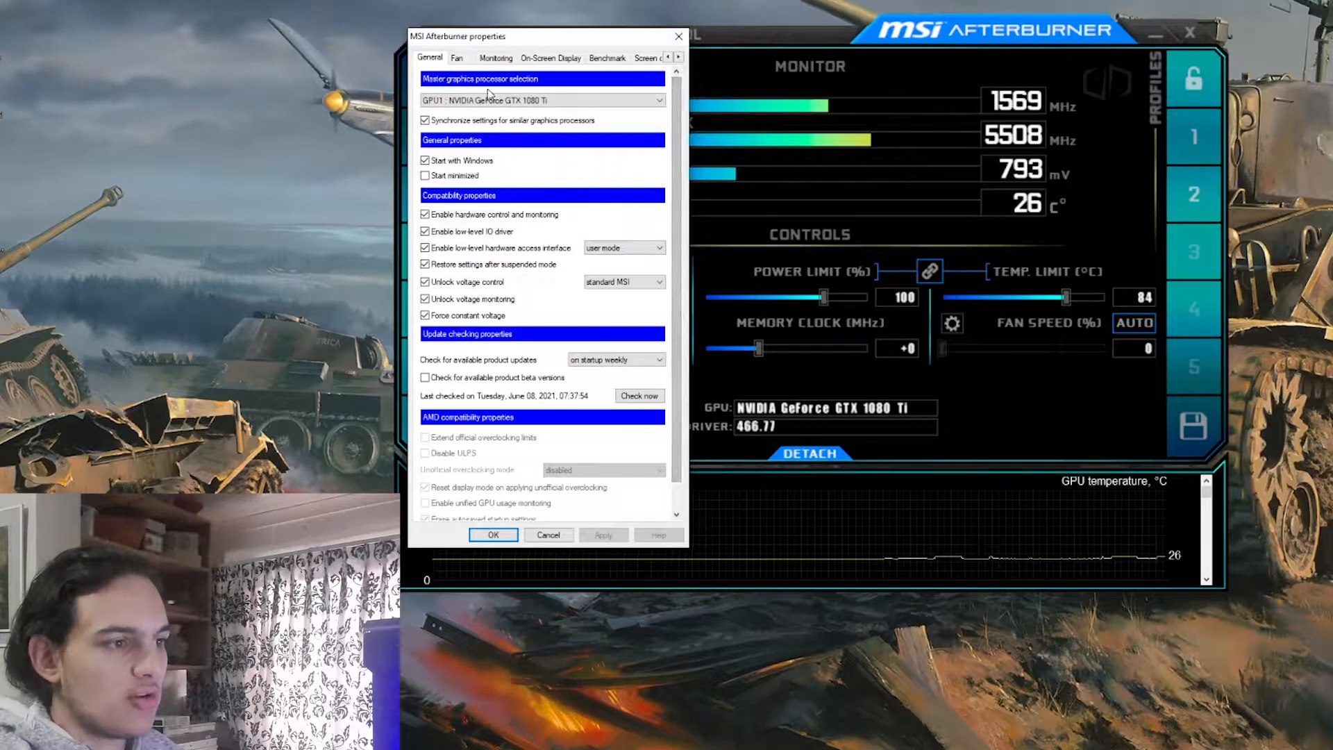
Try a user-defined fan curve with about 24% at 18 °C, 35% at 37 °C and 54% at 61 °C, and disable software fan control again
click(460, 59)
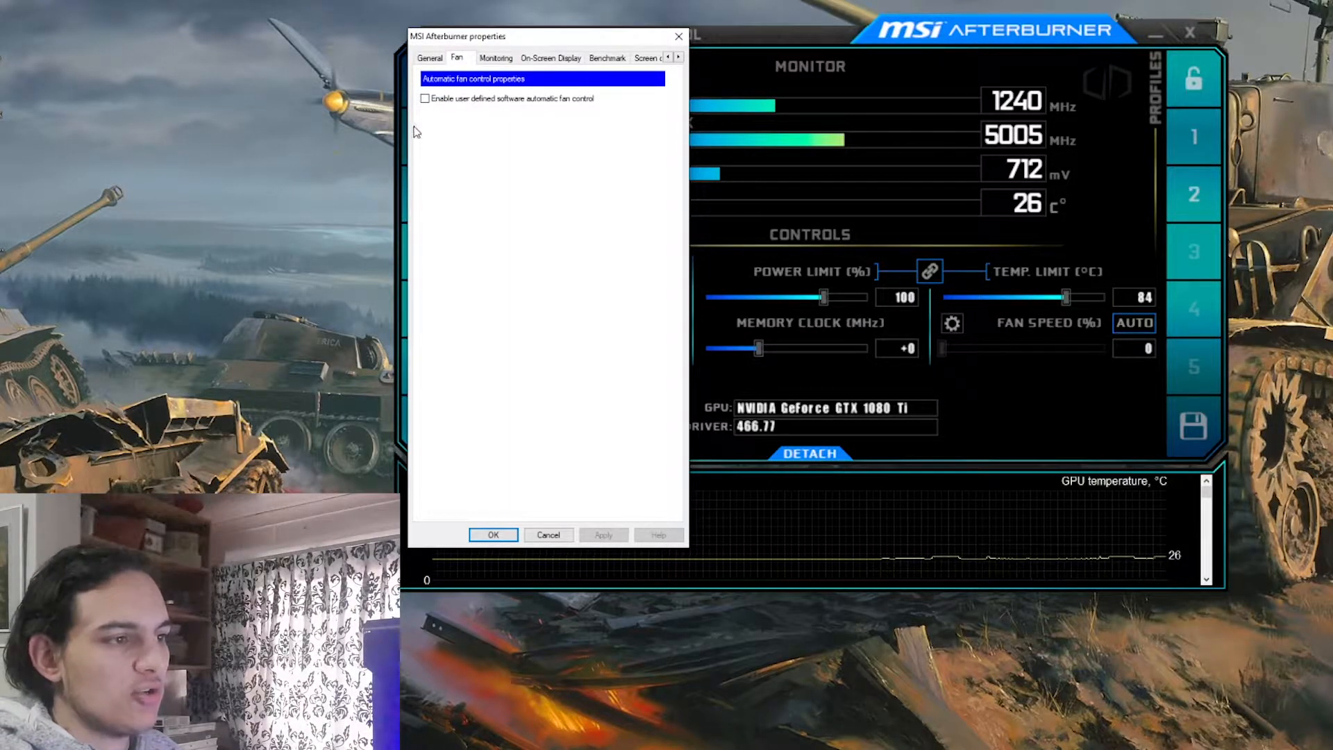
click(426, 99)
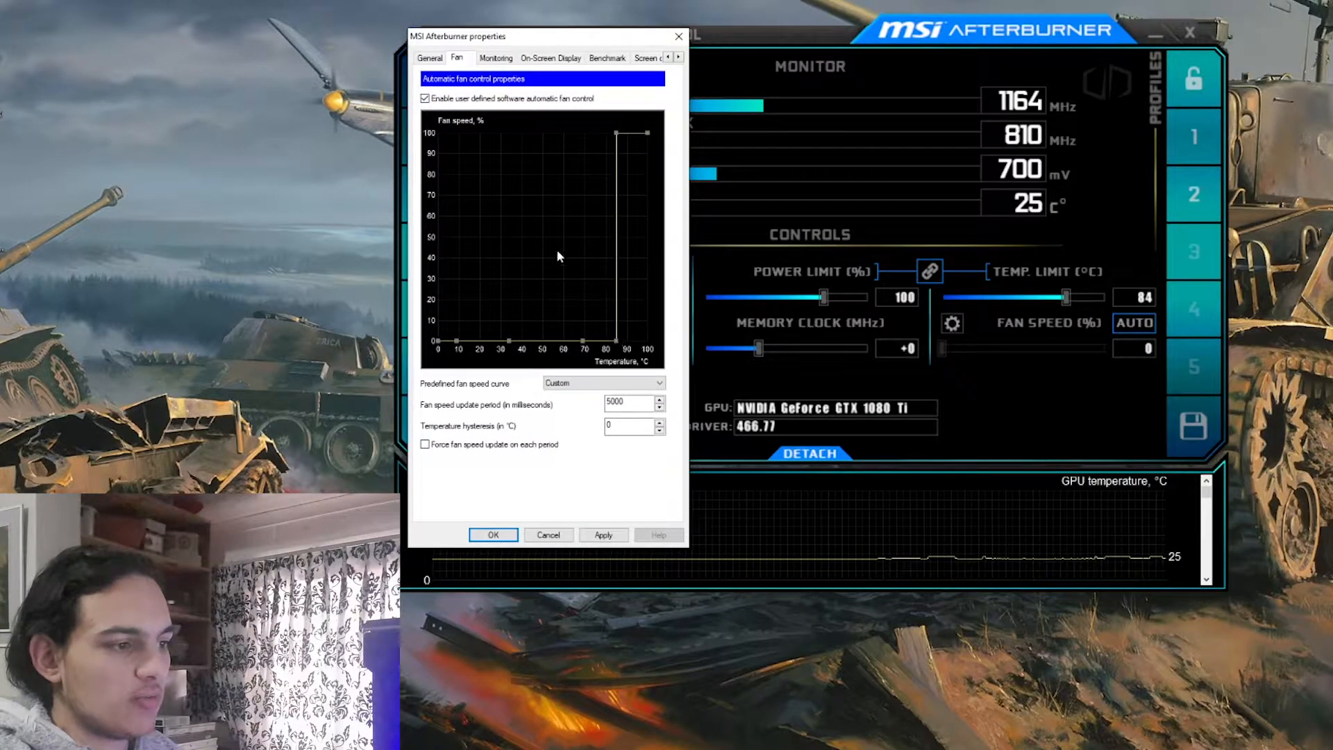
drag(584, 340, 515, 267)
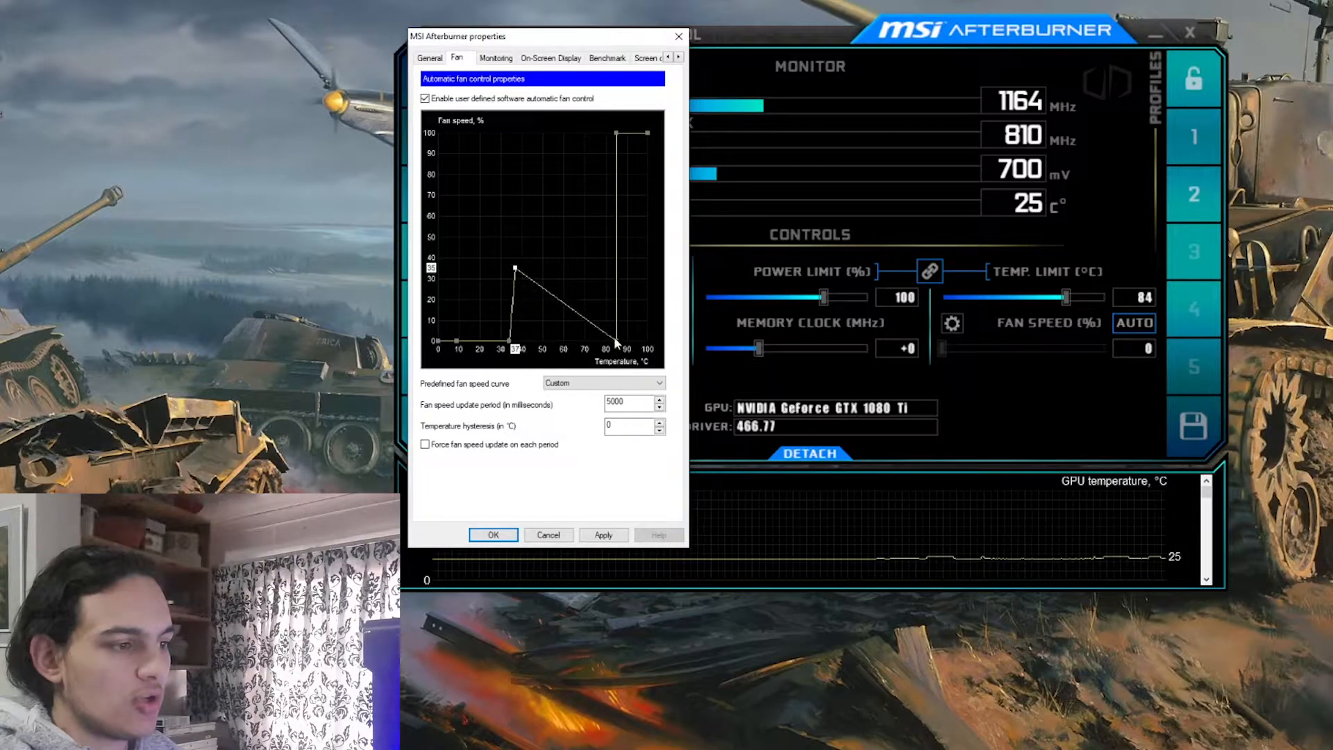
drag(617, 337, 566, 228)
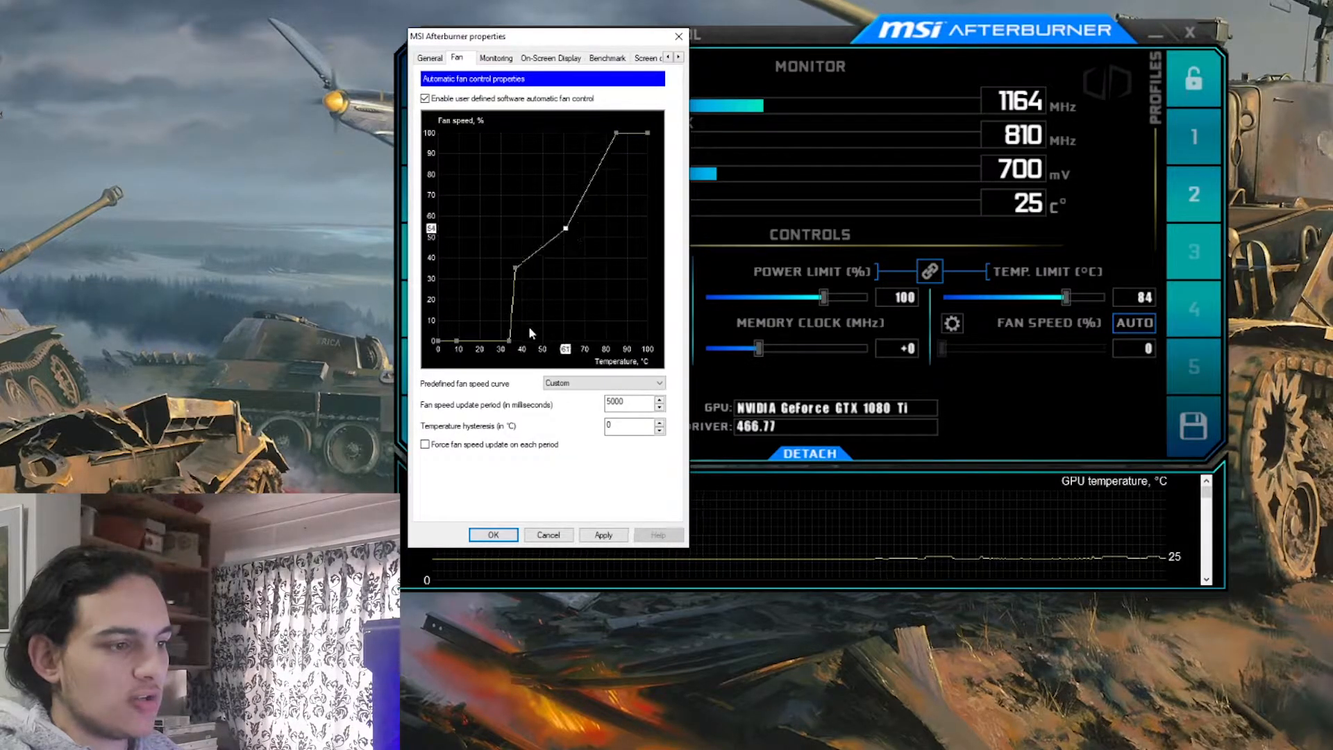
drag(508, 341, 476, 292)
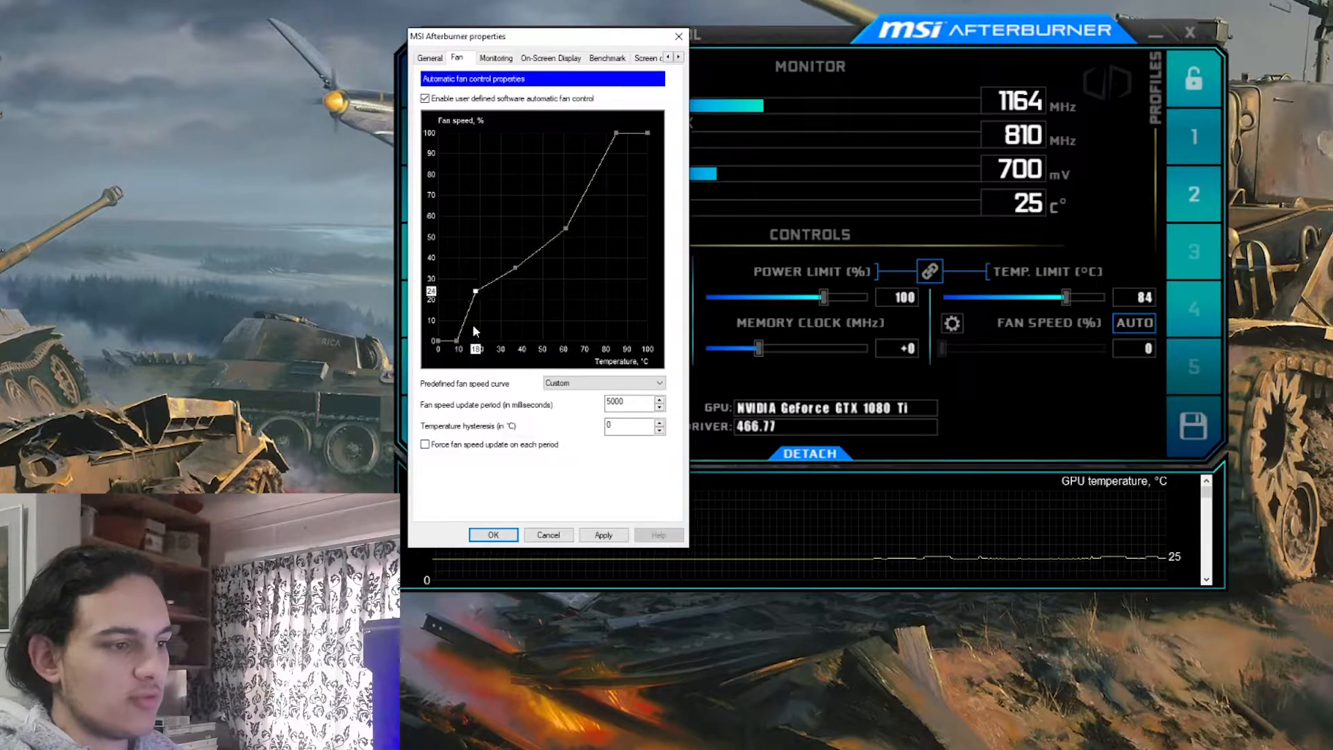
drag(457, 345, 436, 291)
click(597, 533)
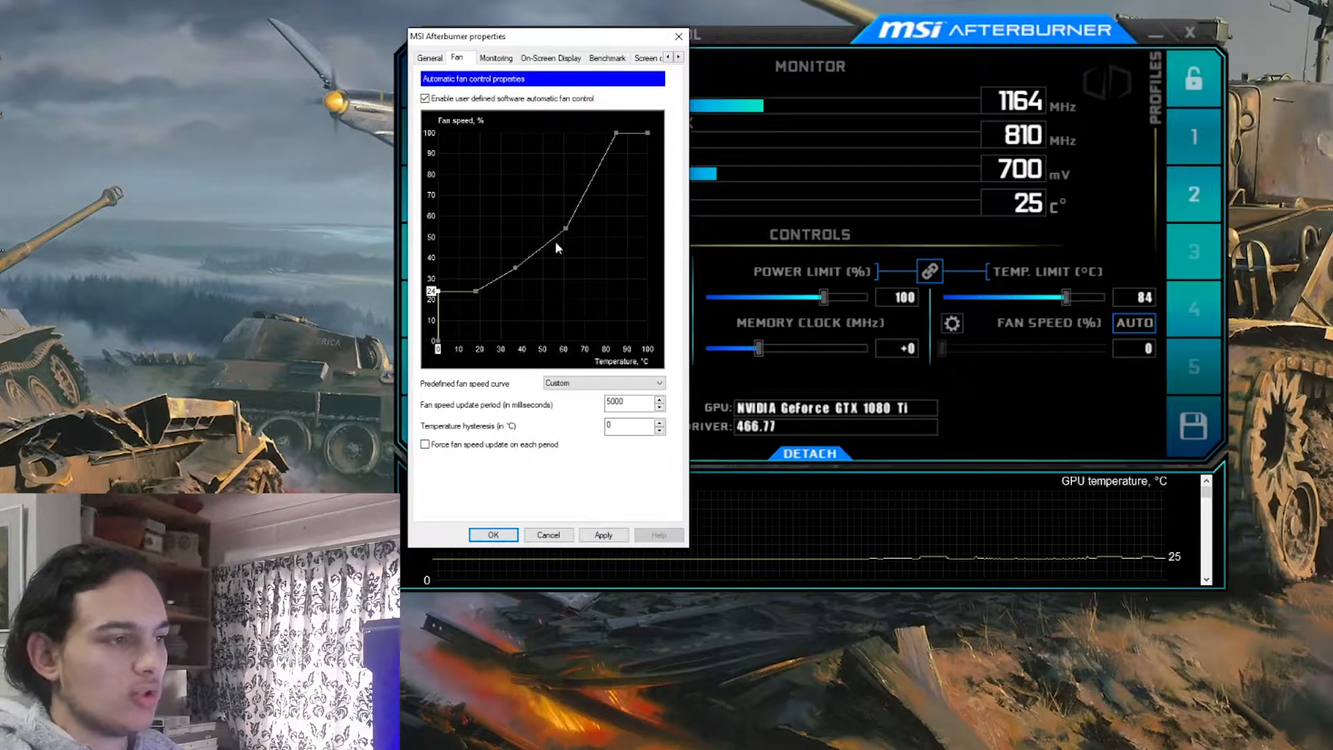
click(424, 99)
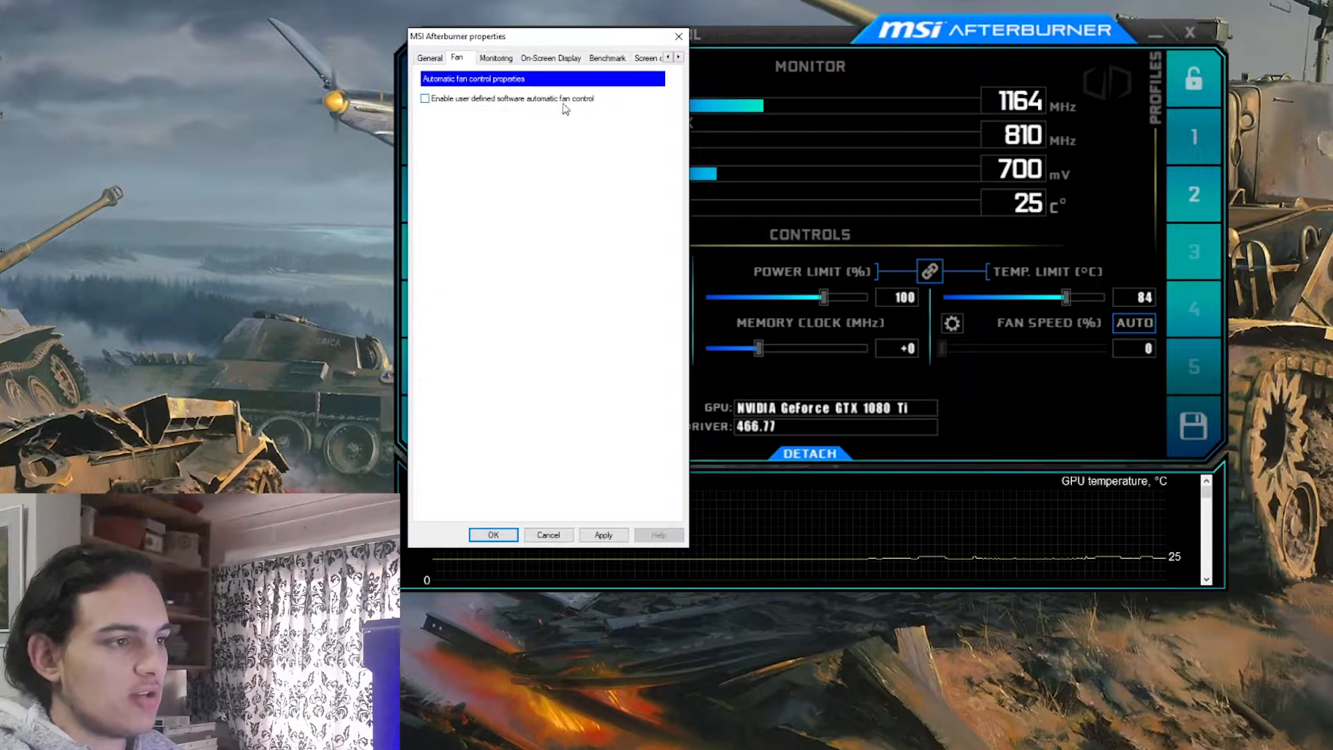
Examine the list of hardware monitoring graphs to see which GPU, CPU and RAM readings are enabled
click(498, 61)
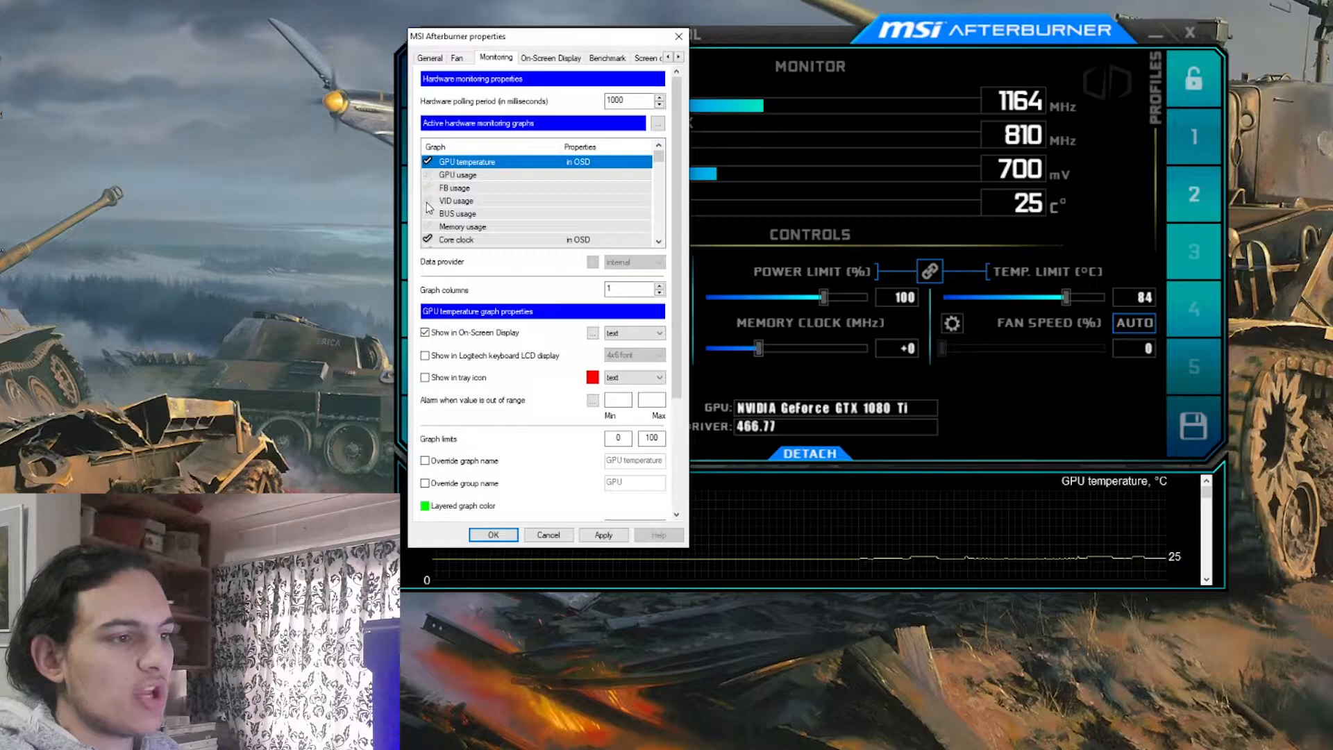
drag(469, 38, 239, 0)
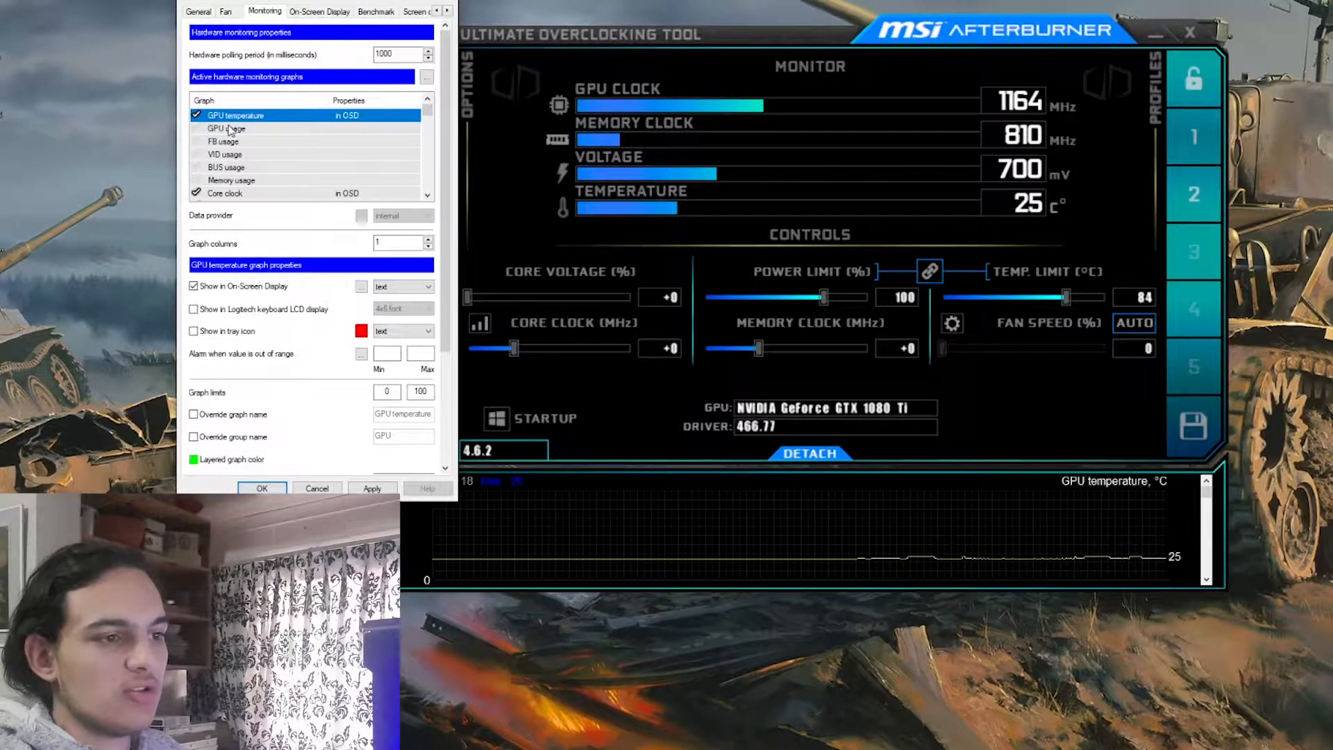
scroll(222, 138, down, 12)
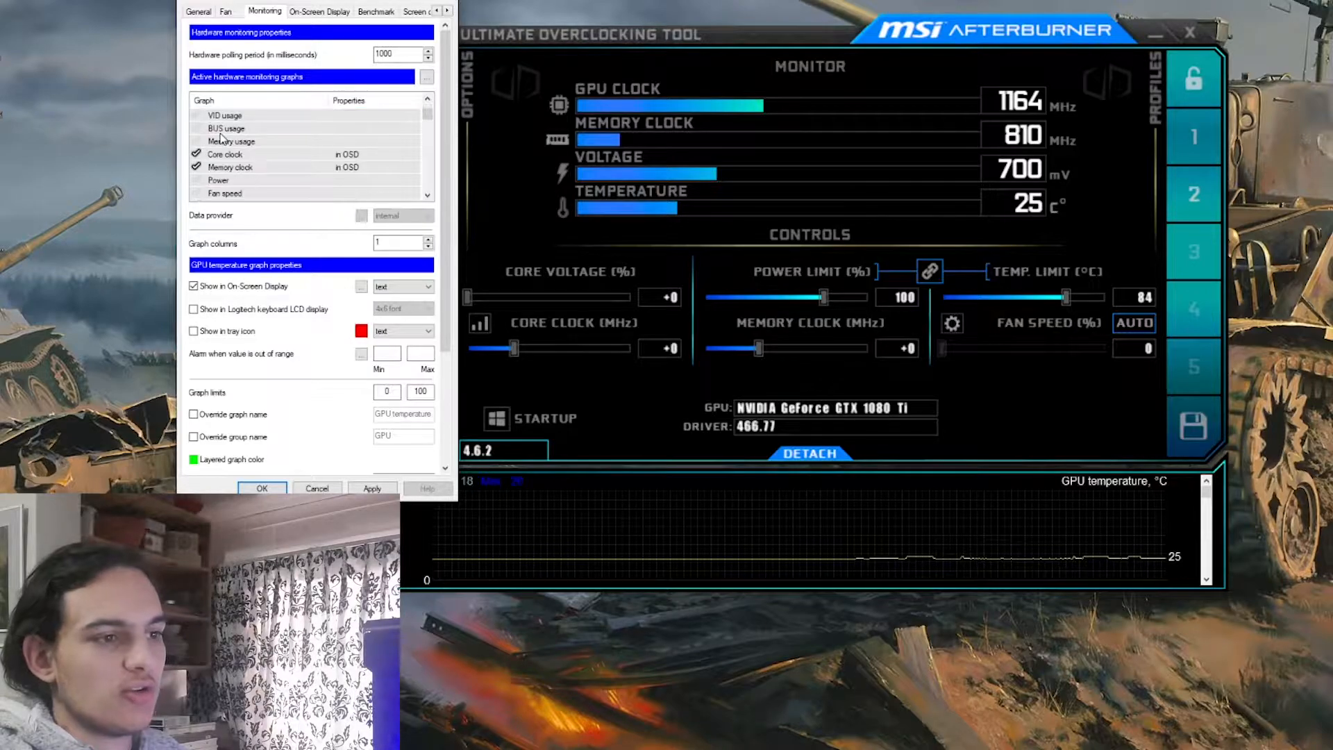
scroll(239, 143, down, 10)
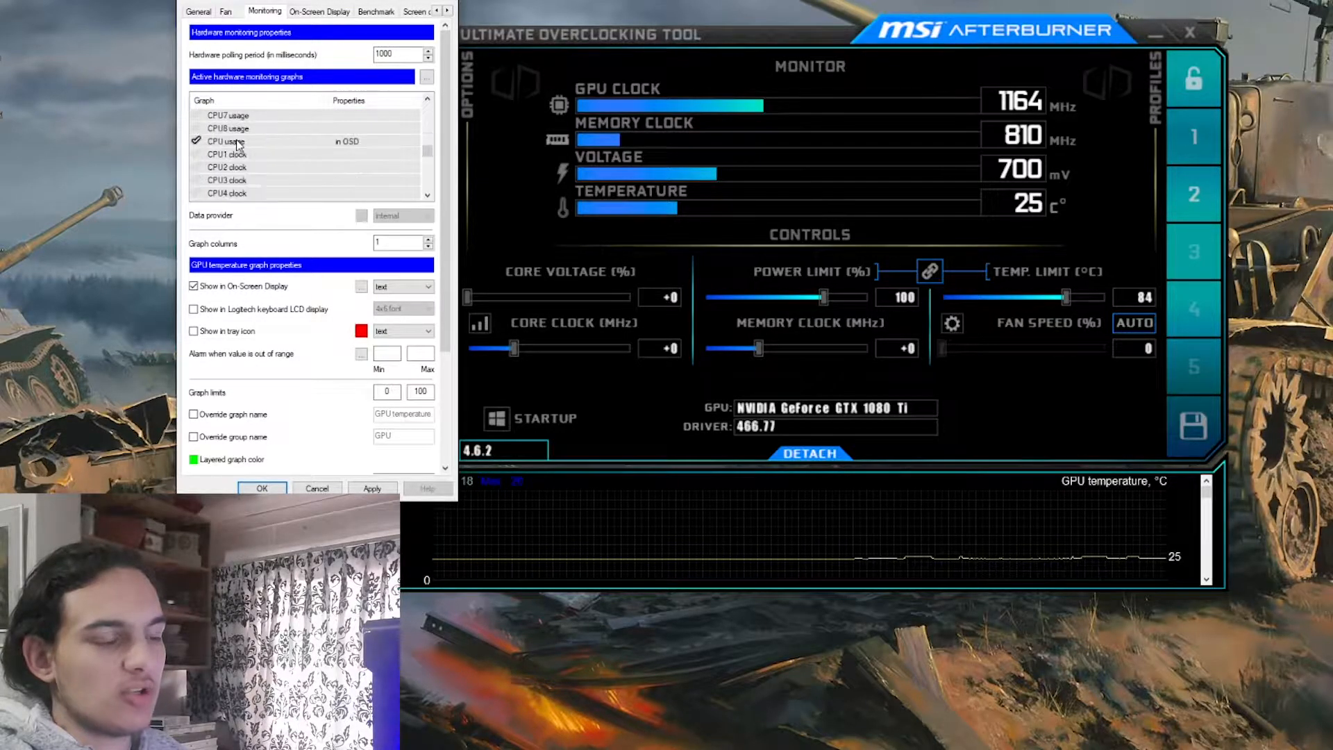
scroll(239, 175, down, 3)
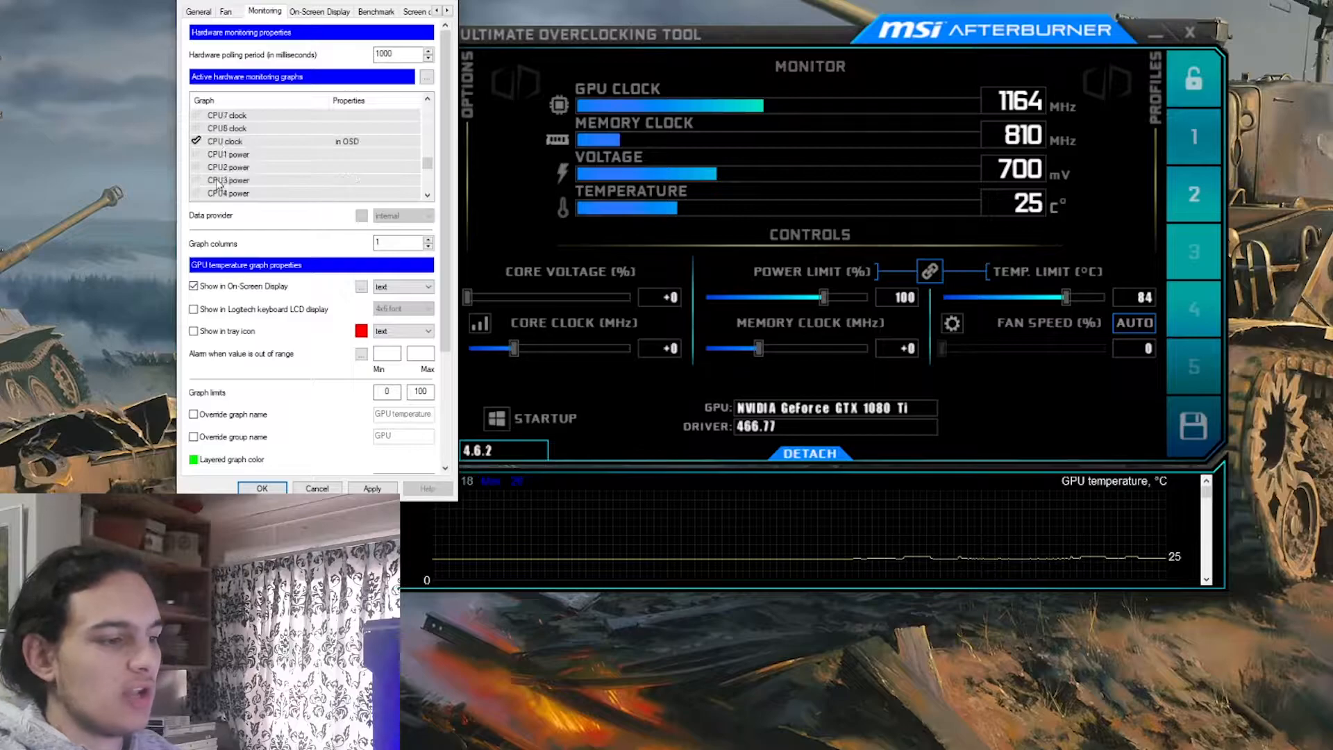
scroll(937, 545, down, 3)
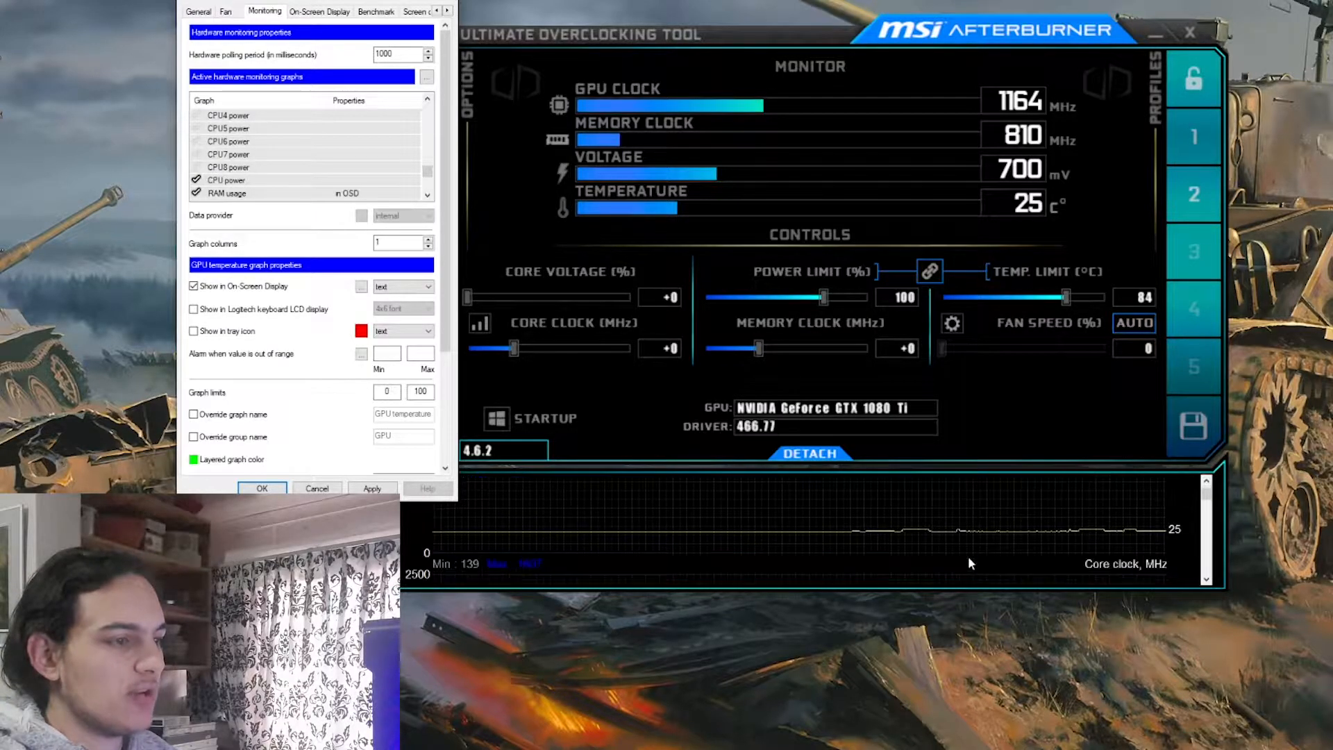
Examine the live monitoring graphs, from GPU temperature through the core and memory clocks to the CPU readings
scroll(965, 544, up, 3)
drag(330, 1, 251, 45)
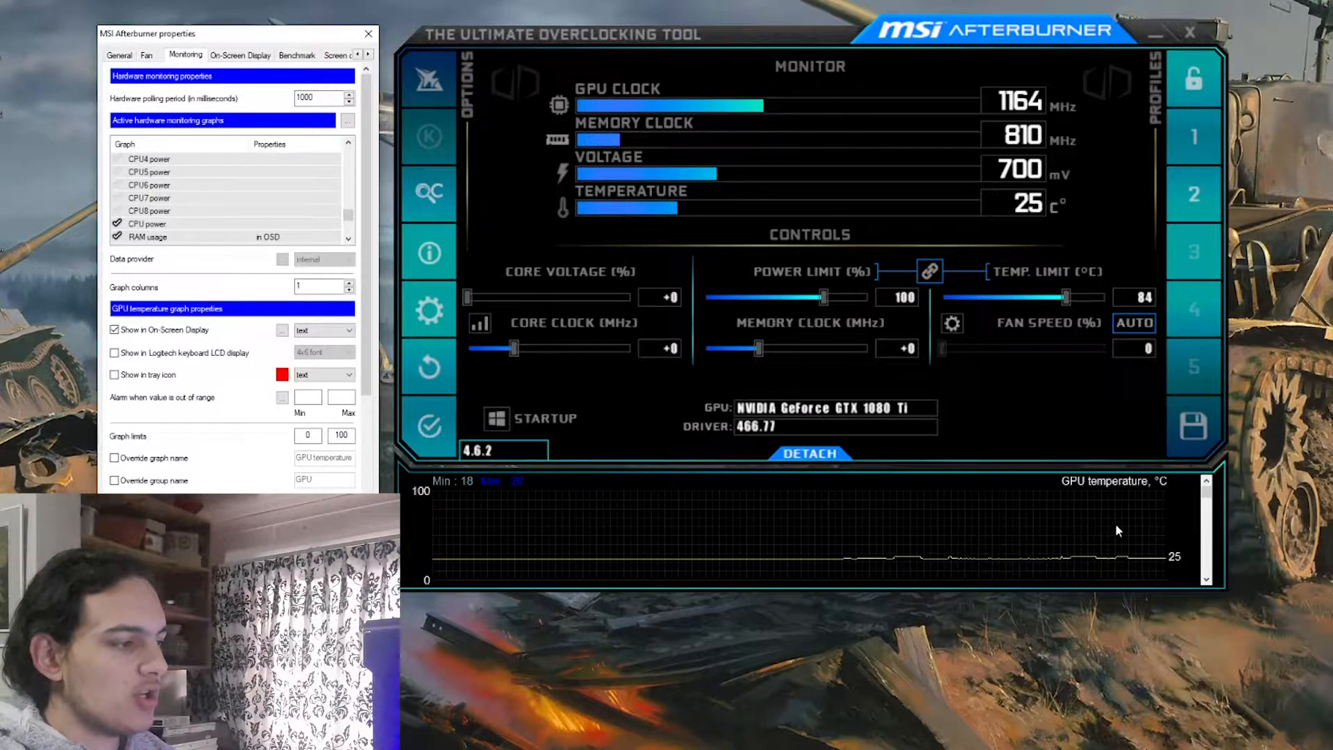
scroll(1115, 530, down, 2)
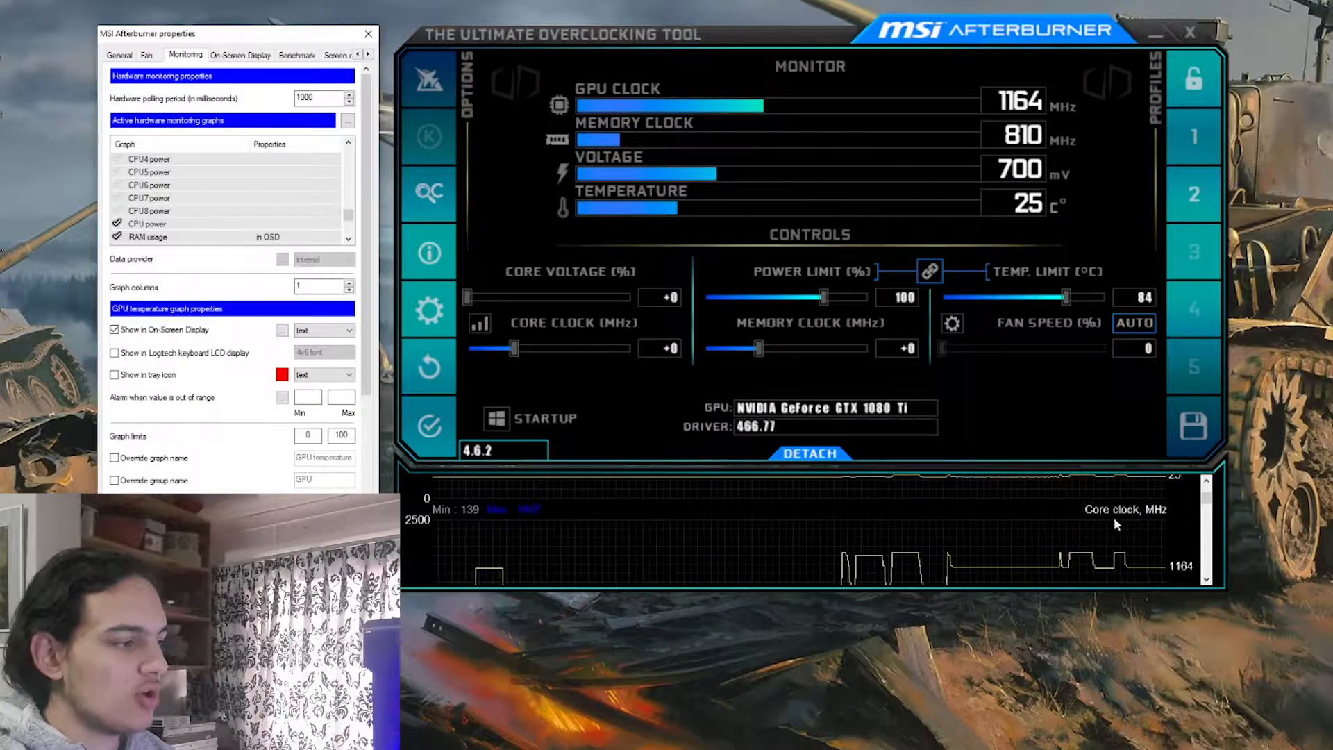
scroll(1116, 525, down, 3)
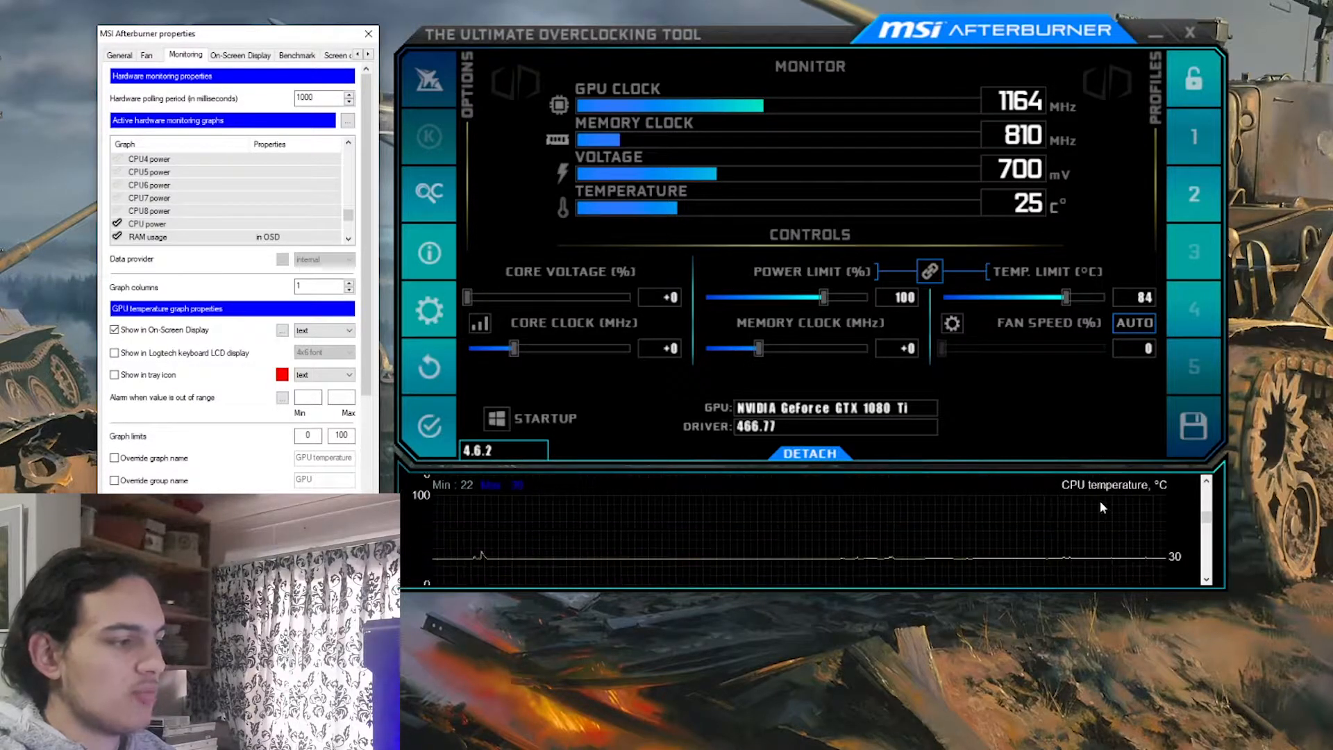
scroll(1077, 518, down, 2)
scroll(1014, 550, down, 3)
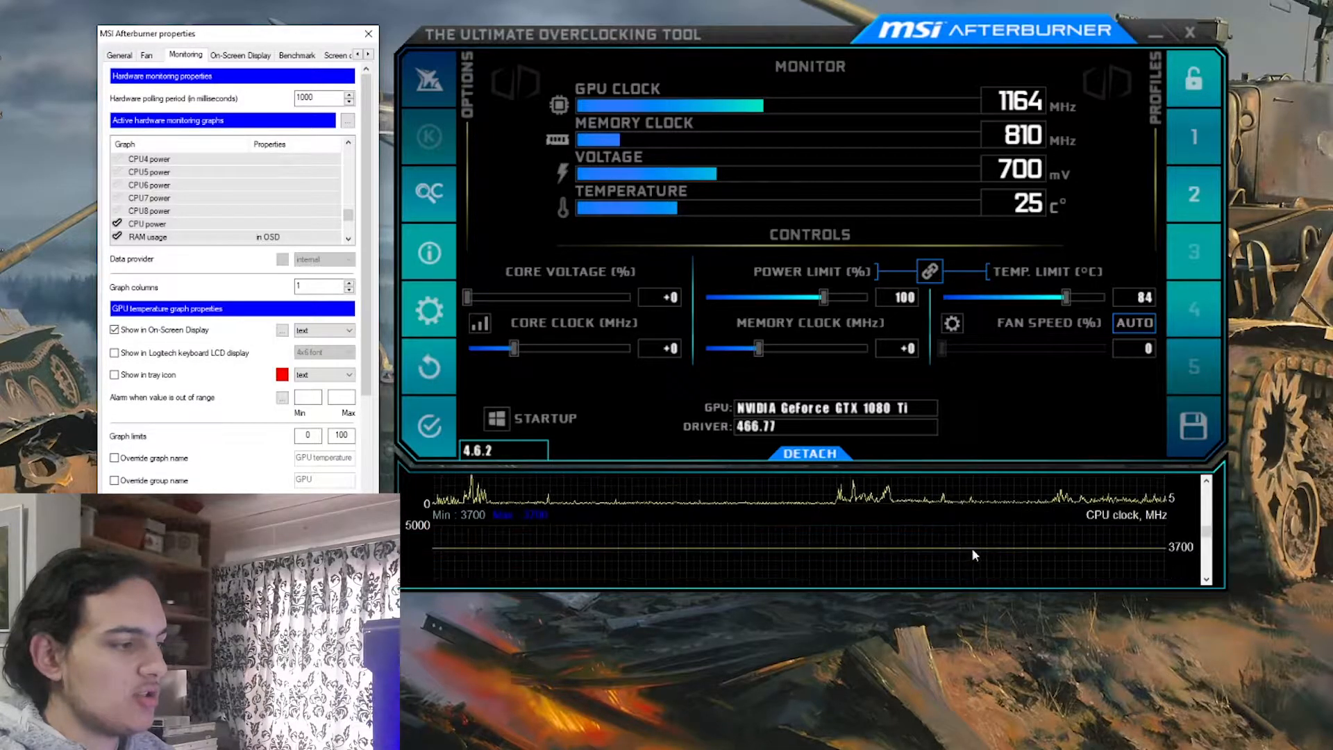
scroll(1097, 514, down, 3)
scroll(1095, 511, up, 10)
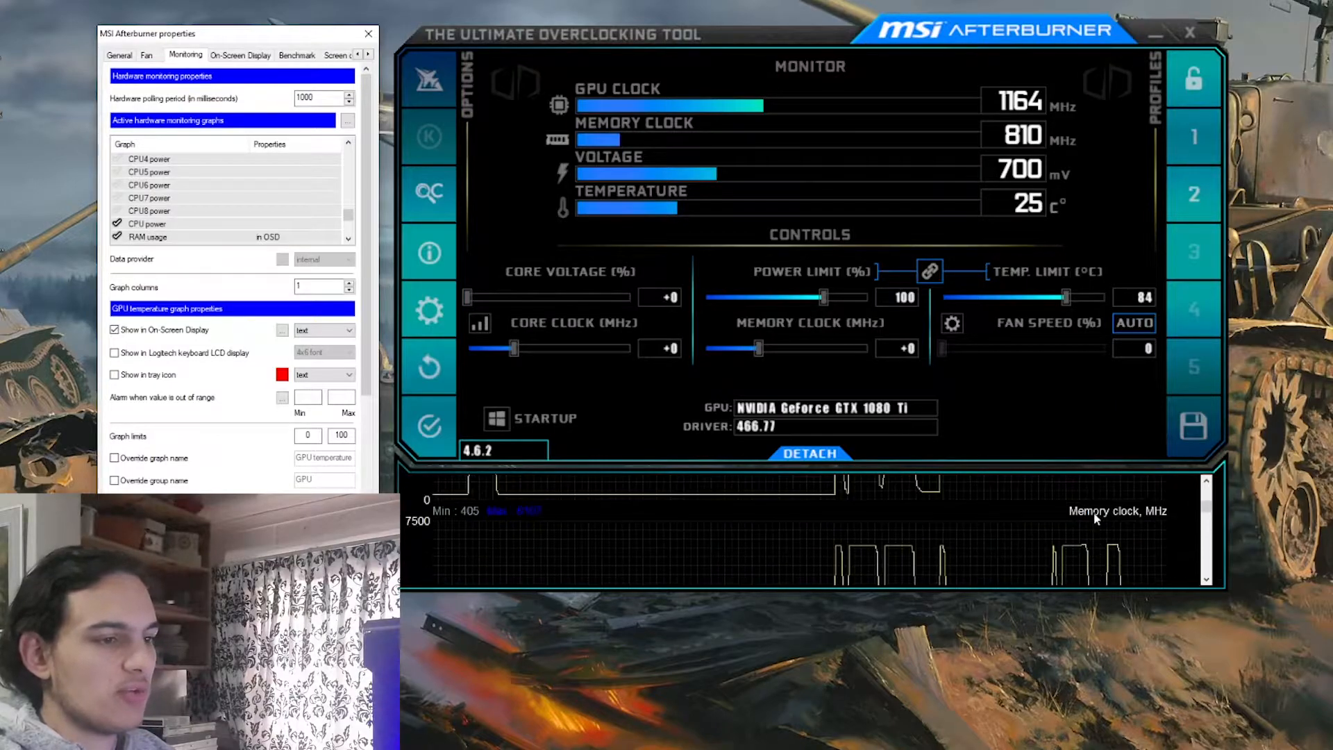
Try showing the CPU power graph in the On-Screen Display, and remove it from the display again
drag(226, 35, 730, 63)
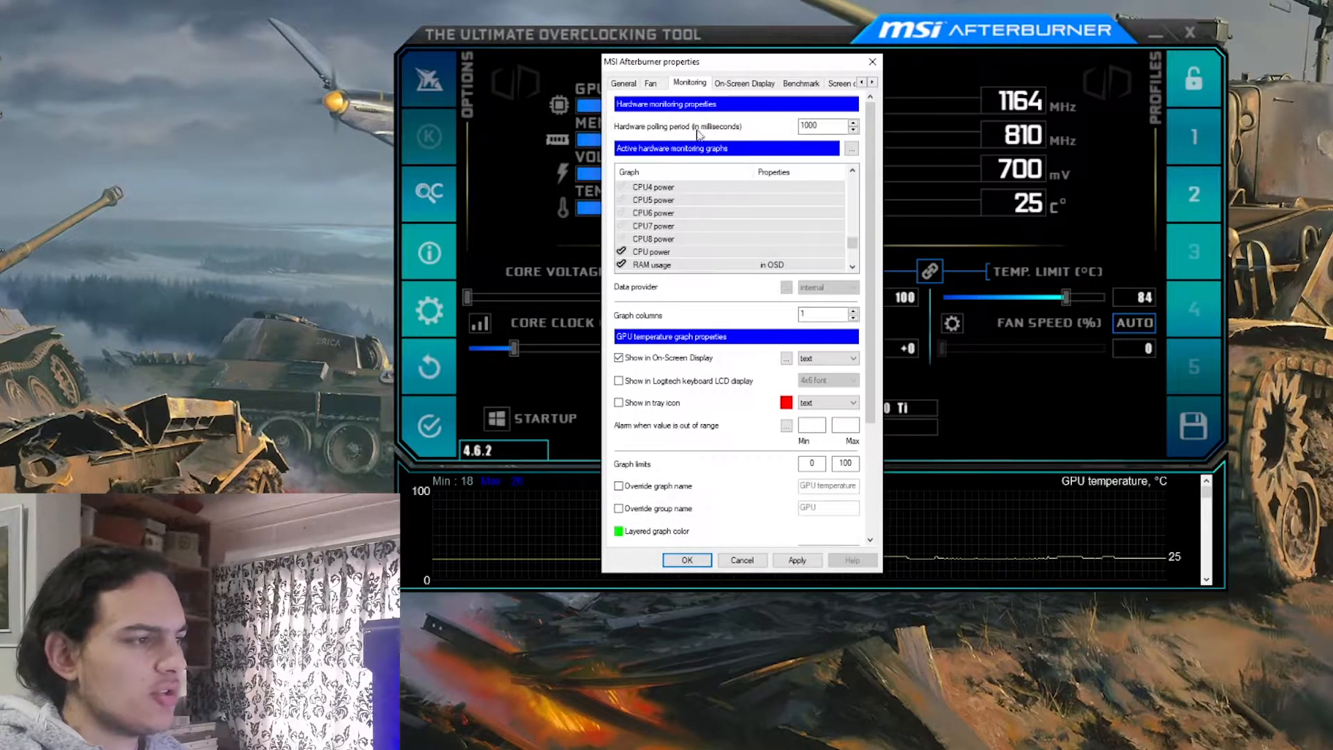
click(743, 83)
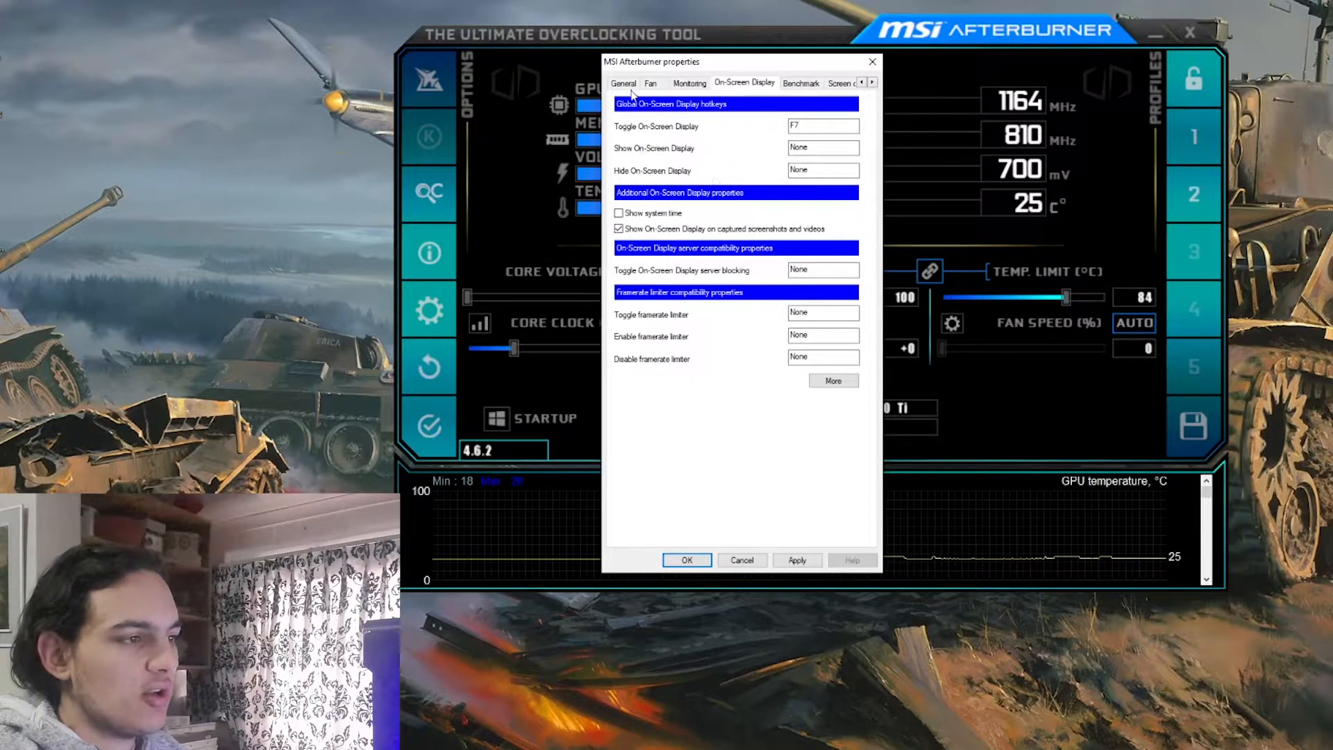
click(691, 83)
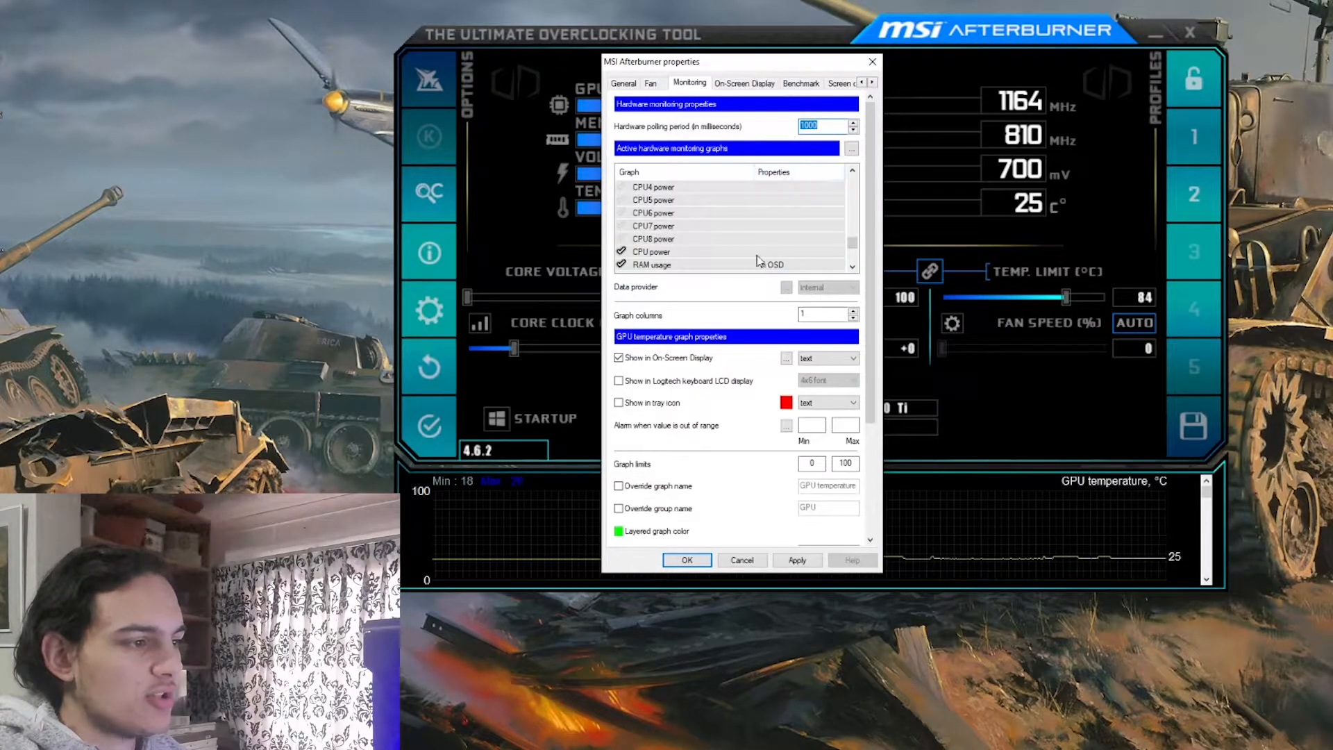
click(696, 254)
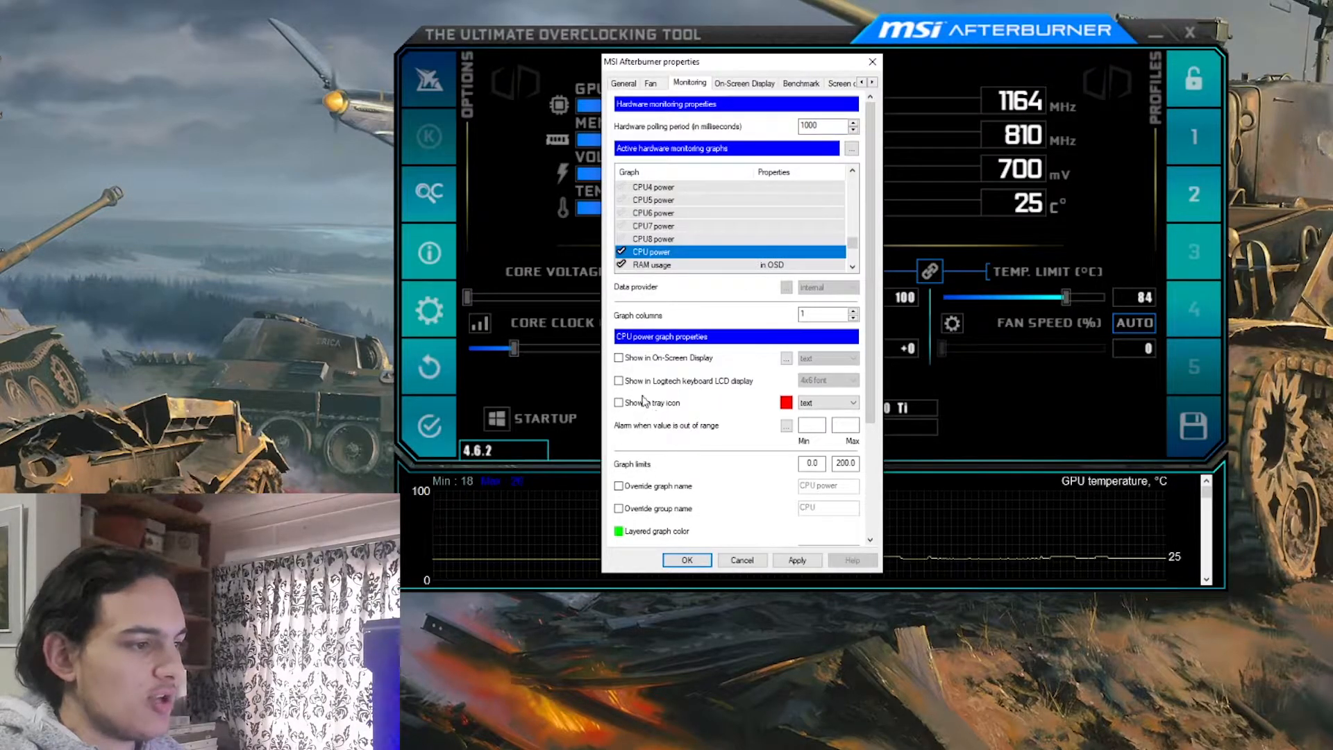
click(619, 359)
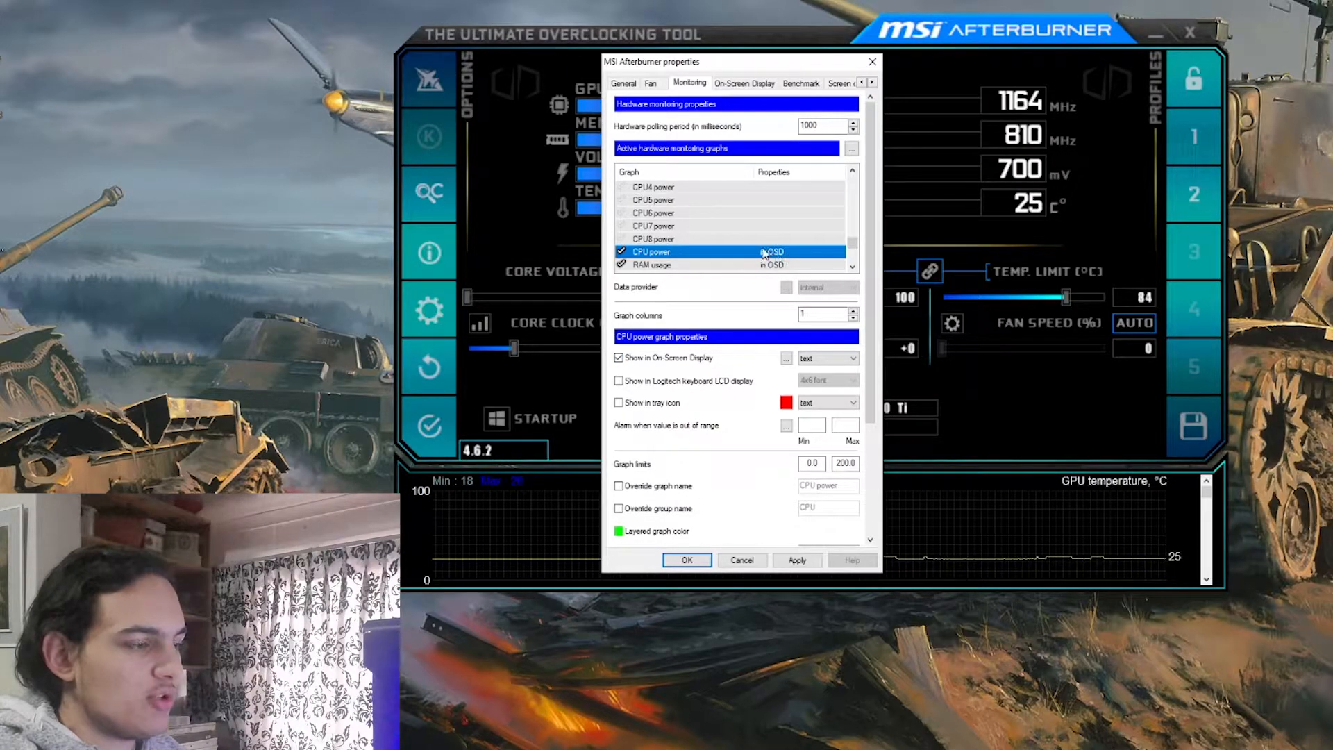
click(619, 358)
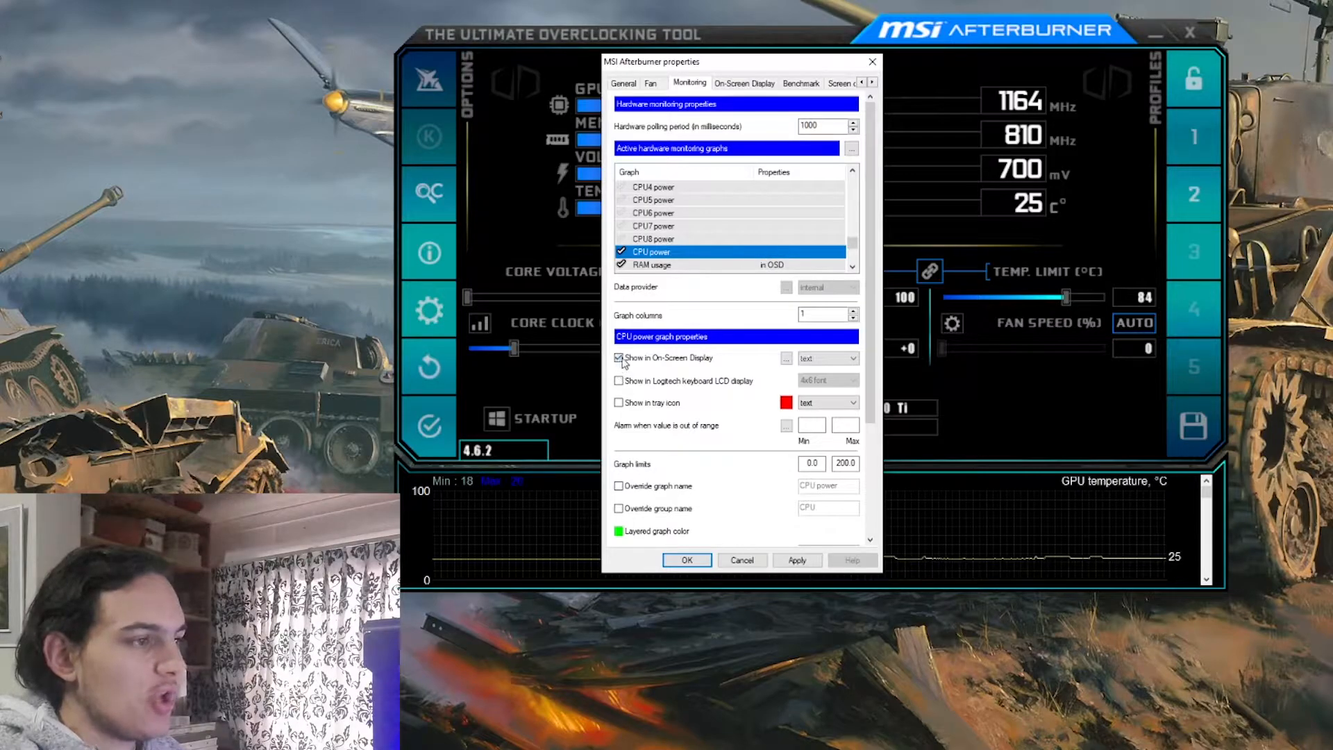
Review the On-Screen Display hotkeys, the benchmark recording options and the screen capture settings
click(744, 83)
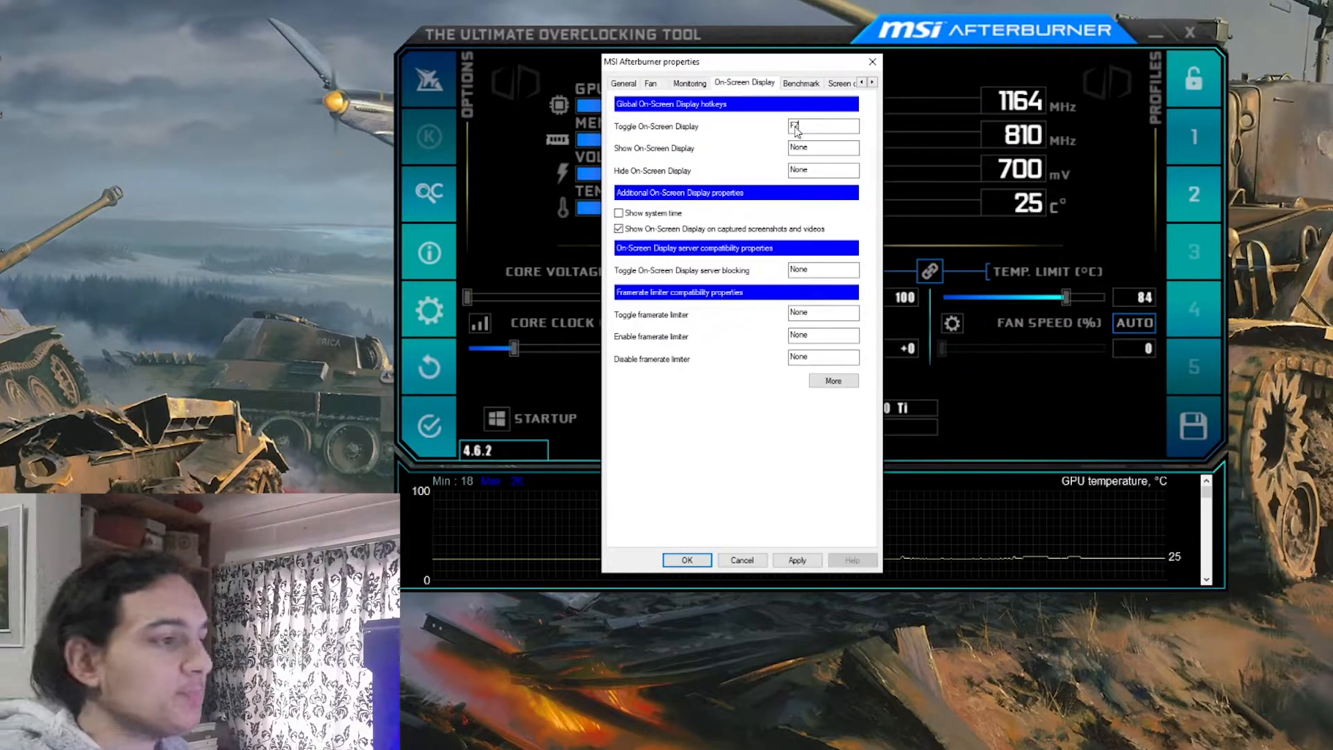
click(792, 86)
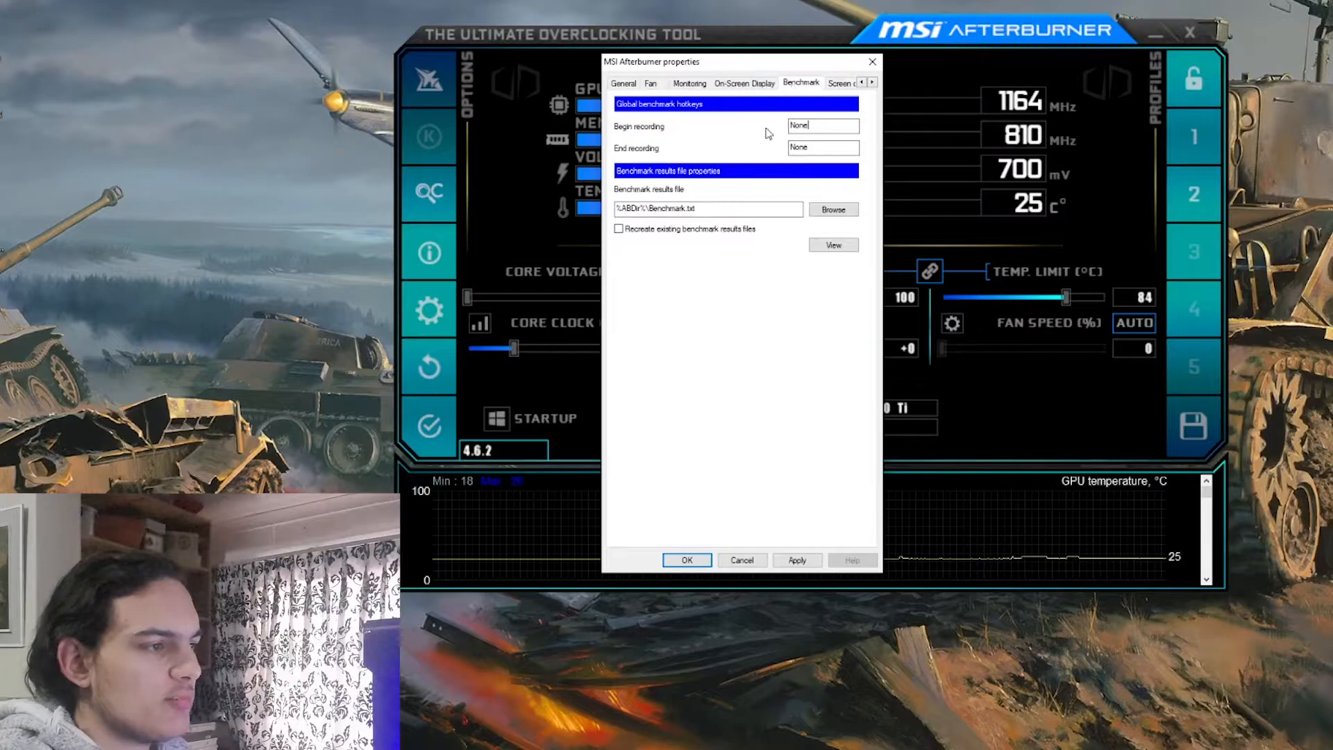
click(838, 84)
click(872, 81)
click(872, 82)
click(872, 82)
click(872, 82)
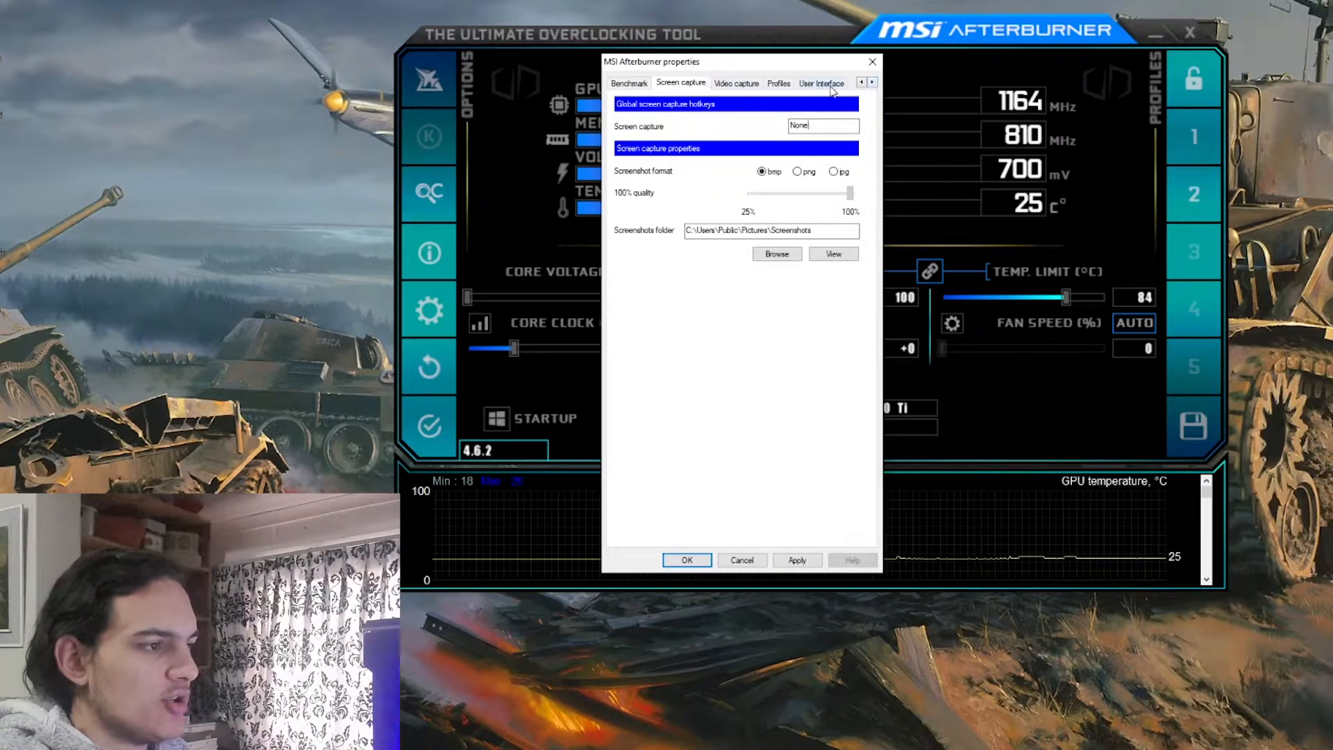
Look through the available user interface skins, keep the current one, and close the properties without saving
click(823, 84)
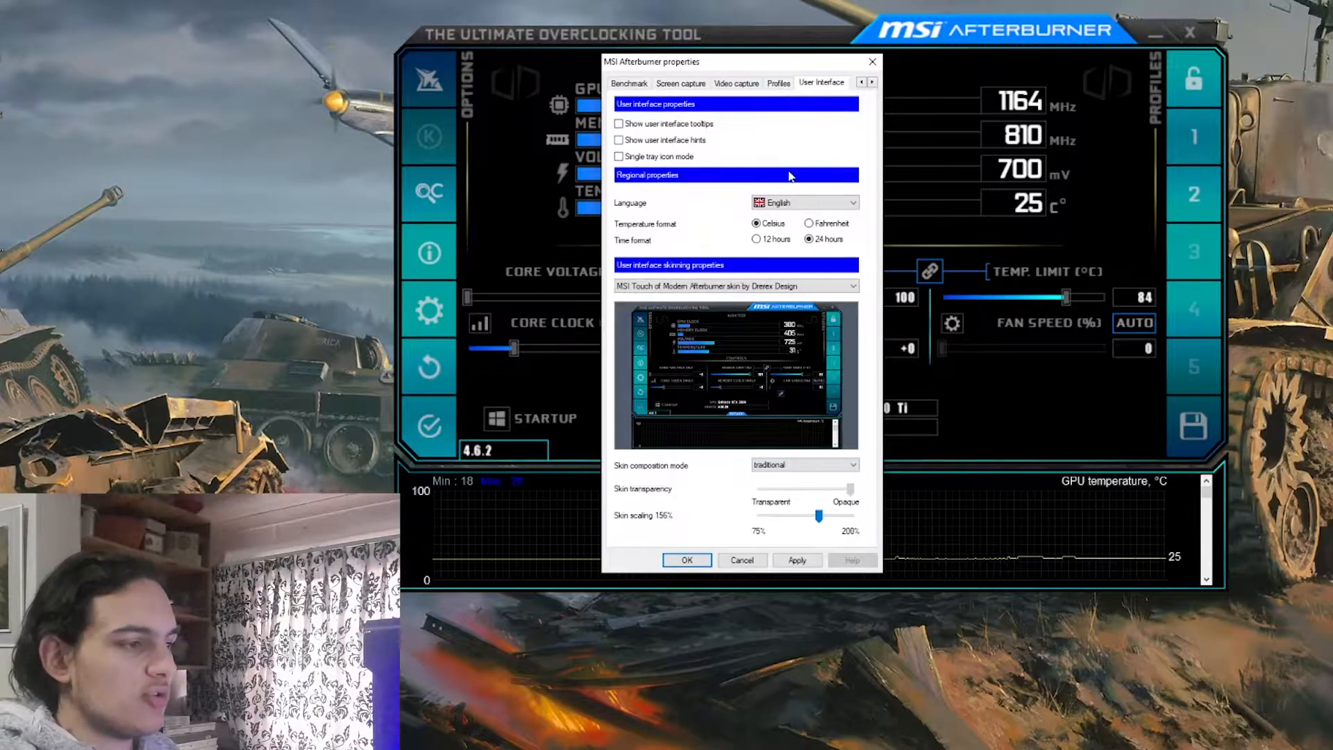
click(853, 287)
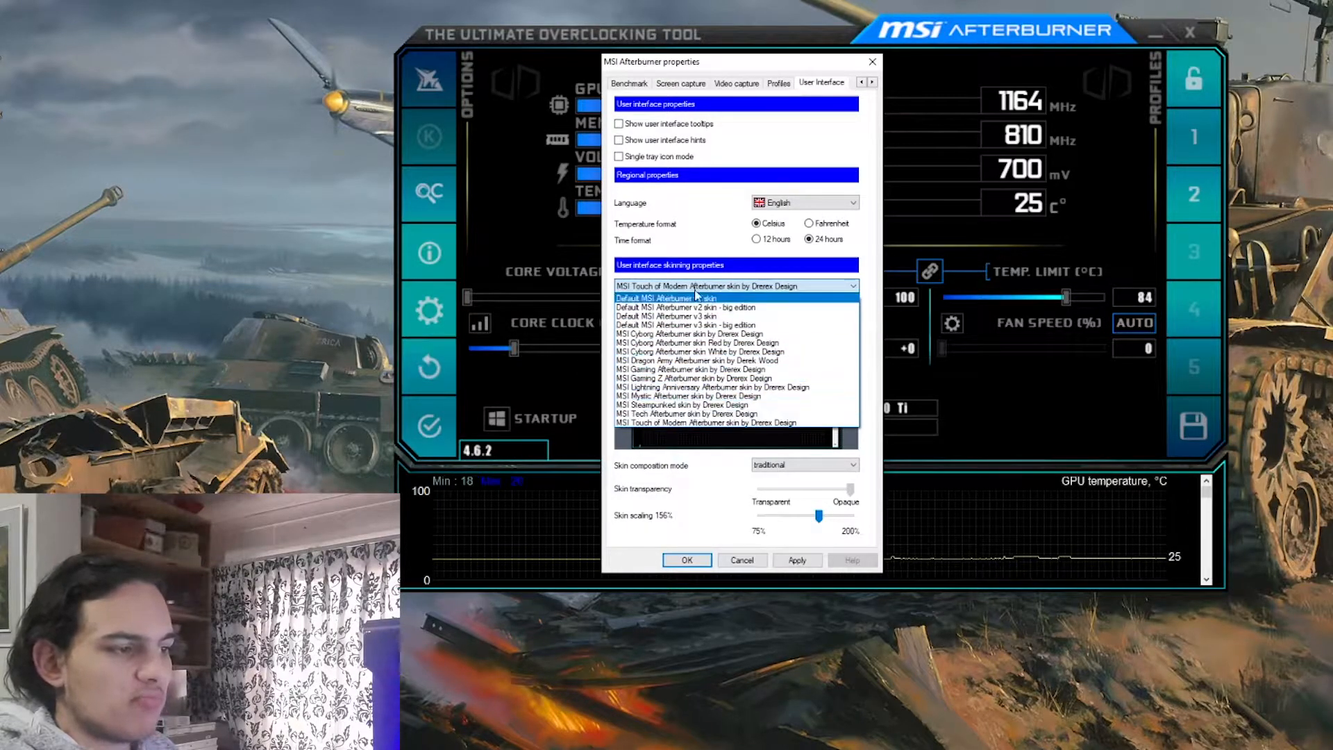
click(703, 240)
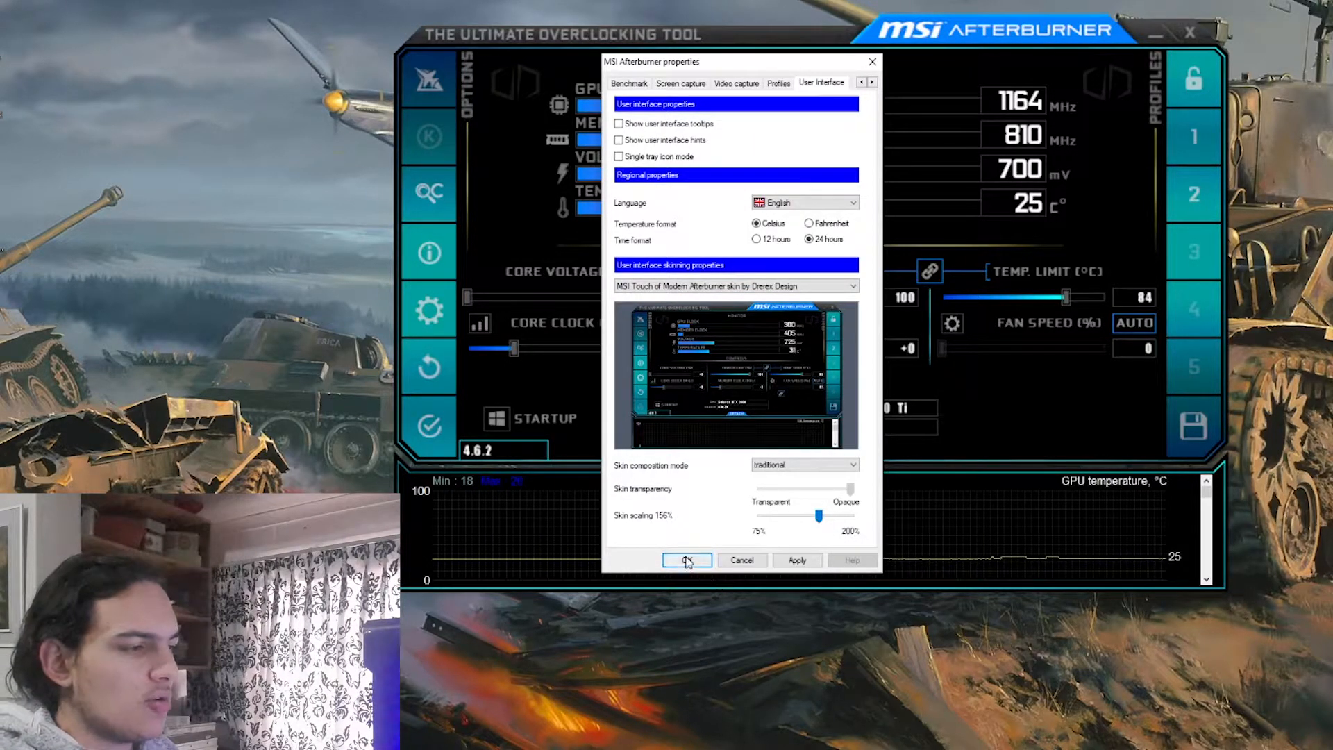
click(742, 561)
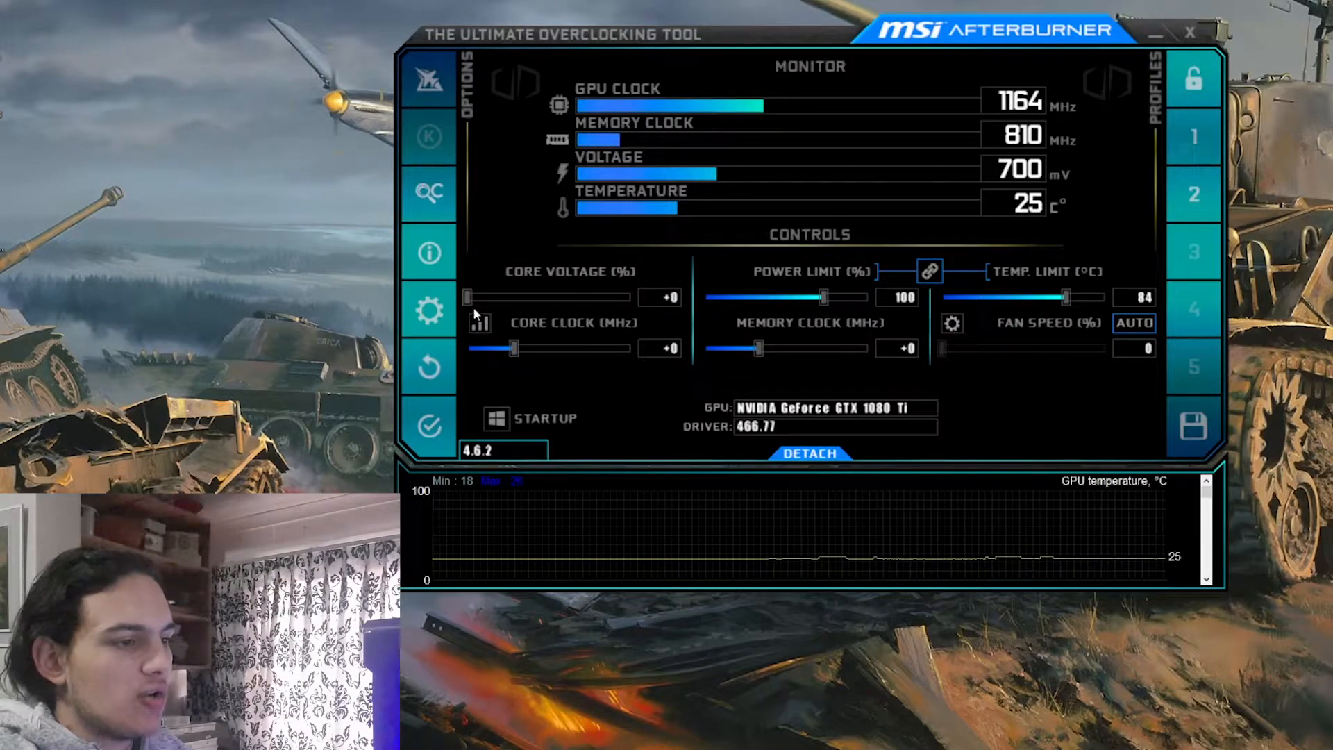
Raise the core voltage to +100%, the power limit to 120% and the temperature limit to 90 °C, and apply them
drag(468, 297, 652, 301)
drag(823, 297, 870, 297)
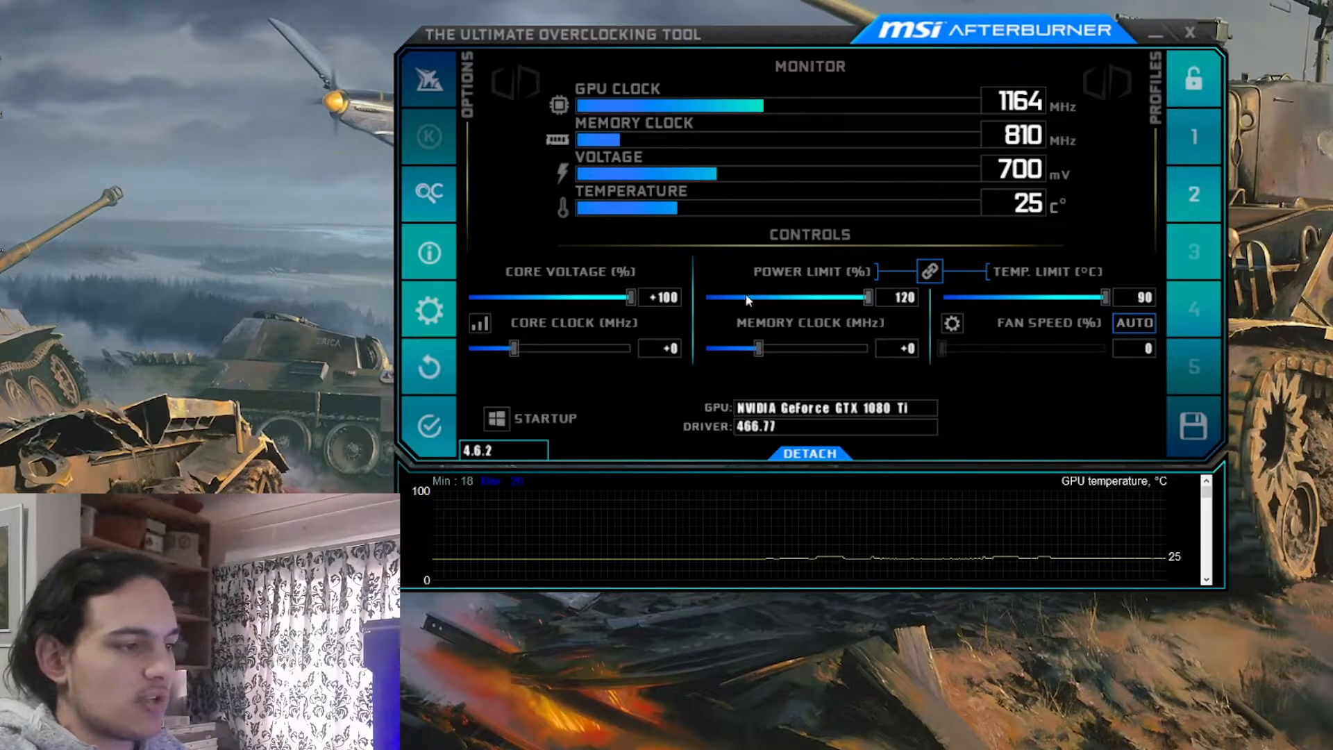
click(429, 425)
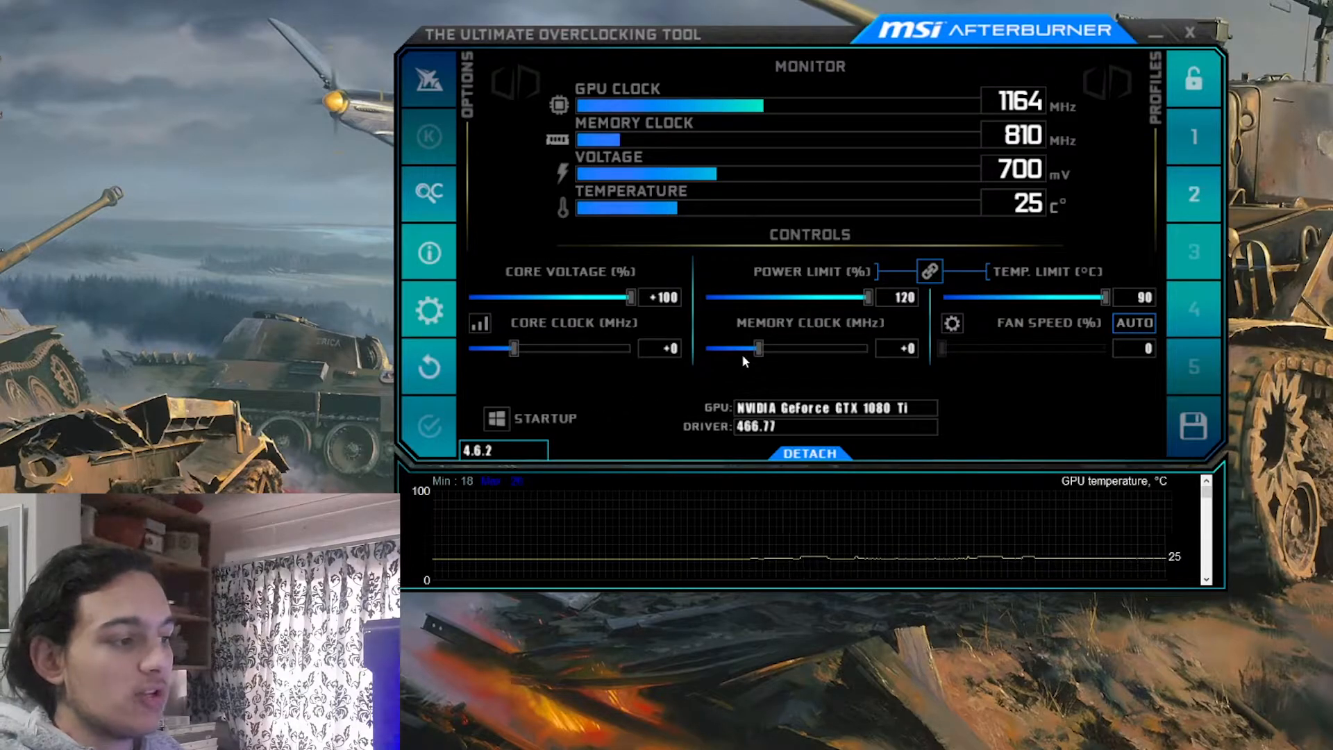
Try the extremes of the memory clock offset, +1000 MHz and -493 MHz
drag(757, 347, 892, 349)
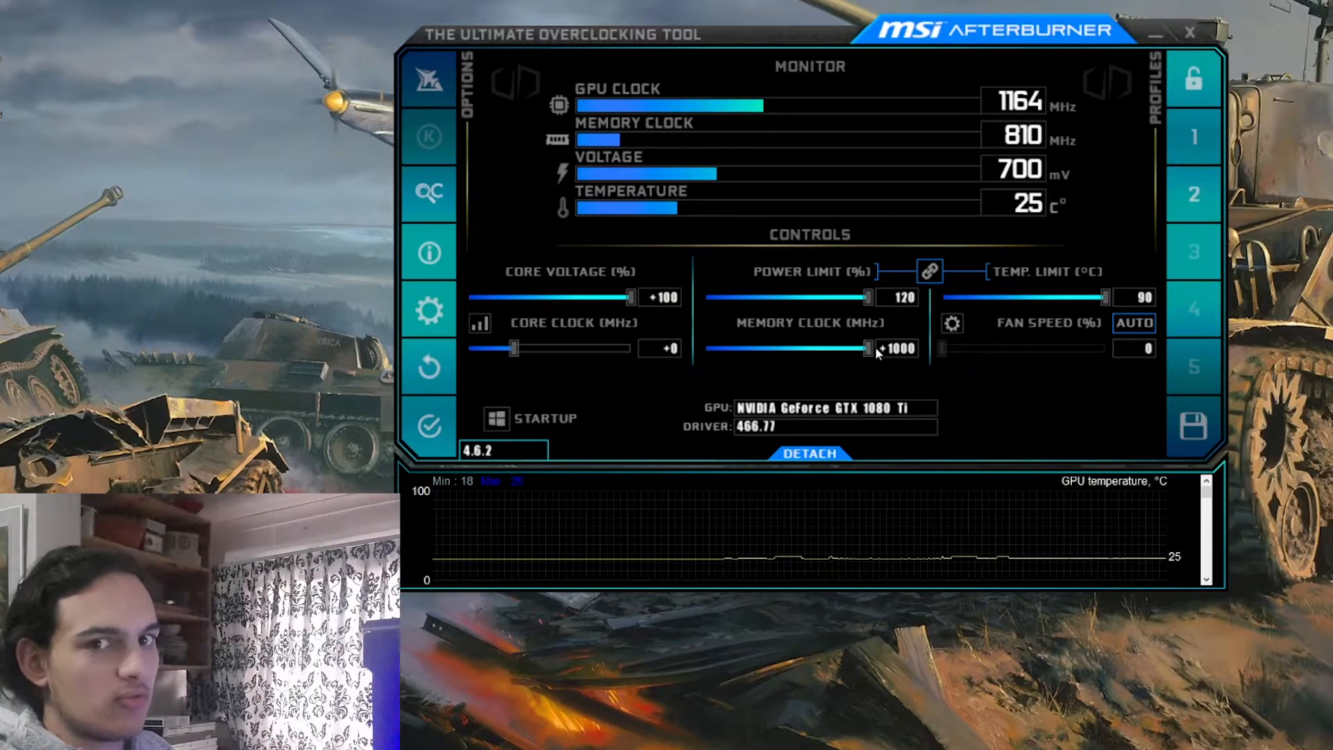
drag(865, 356, 713, 357)
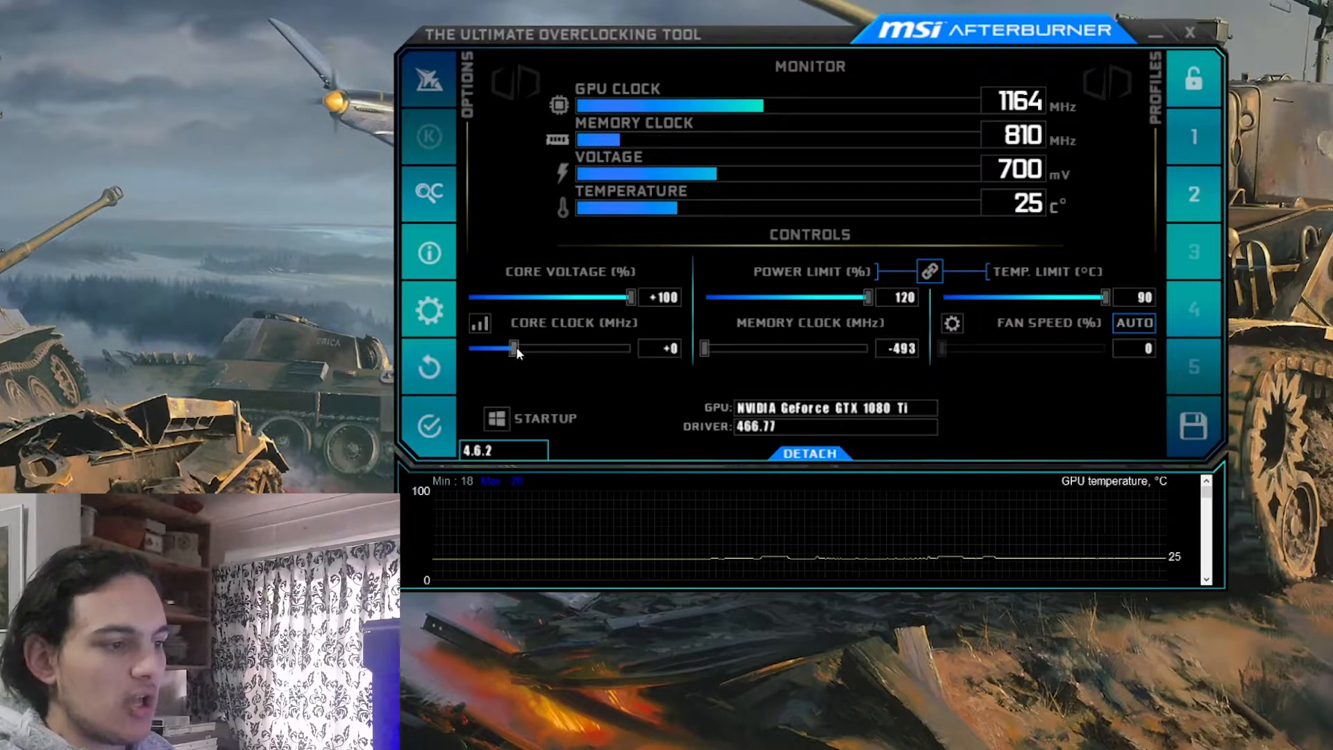
Try core clock offsets of about +63, +50, +75 and +110 MHz in succession
drag(516, 347, 522, 344)
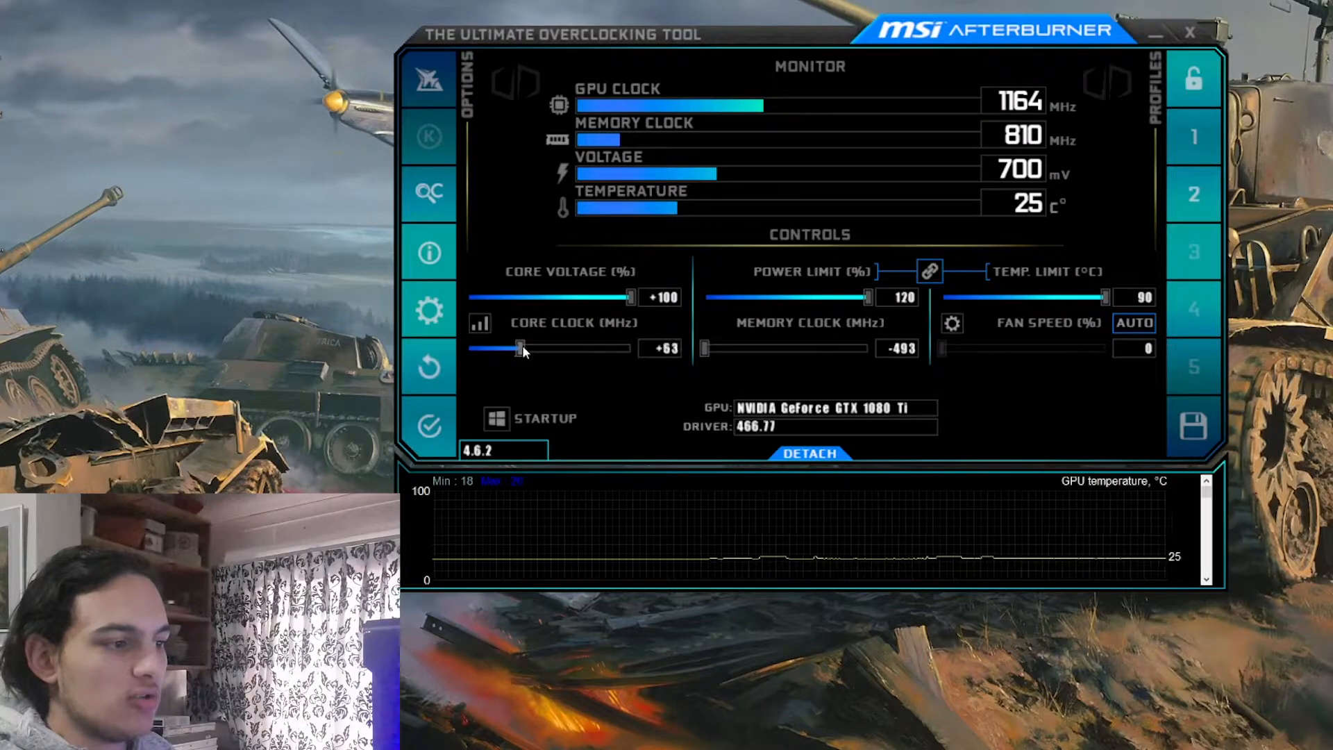
click(671, 347)
text(50)
key(Return)
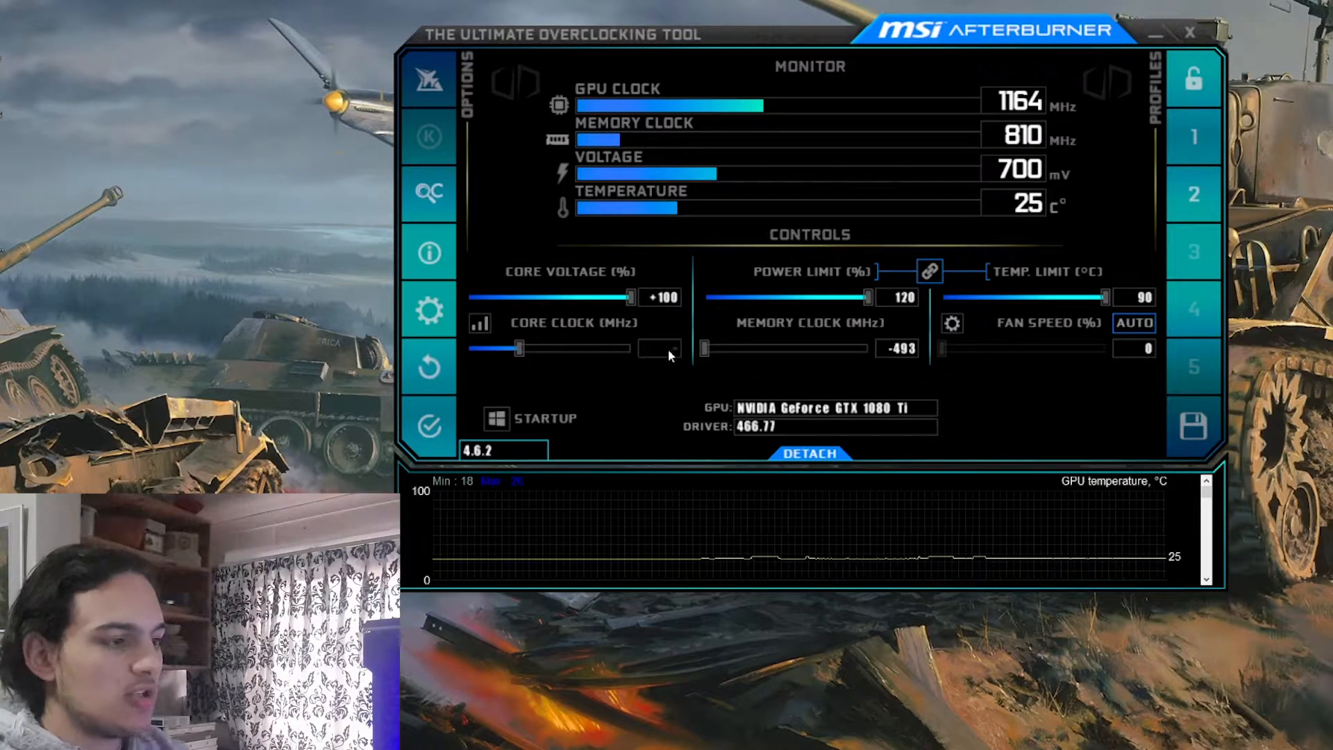
text(75)
key(Return)
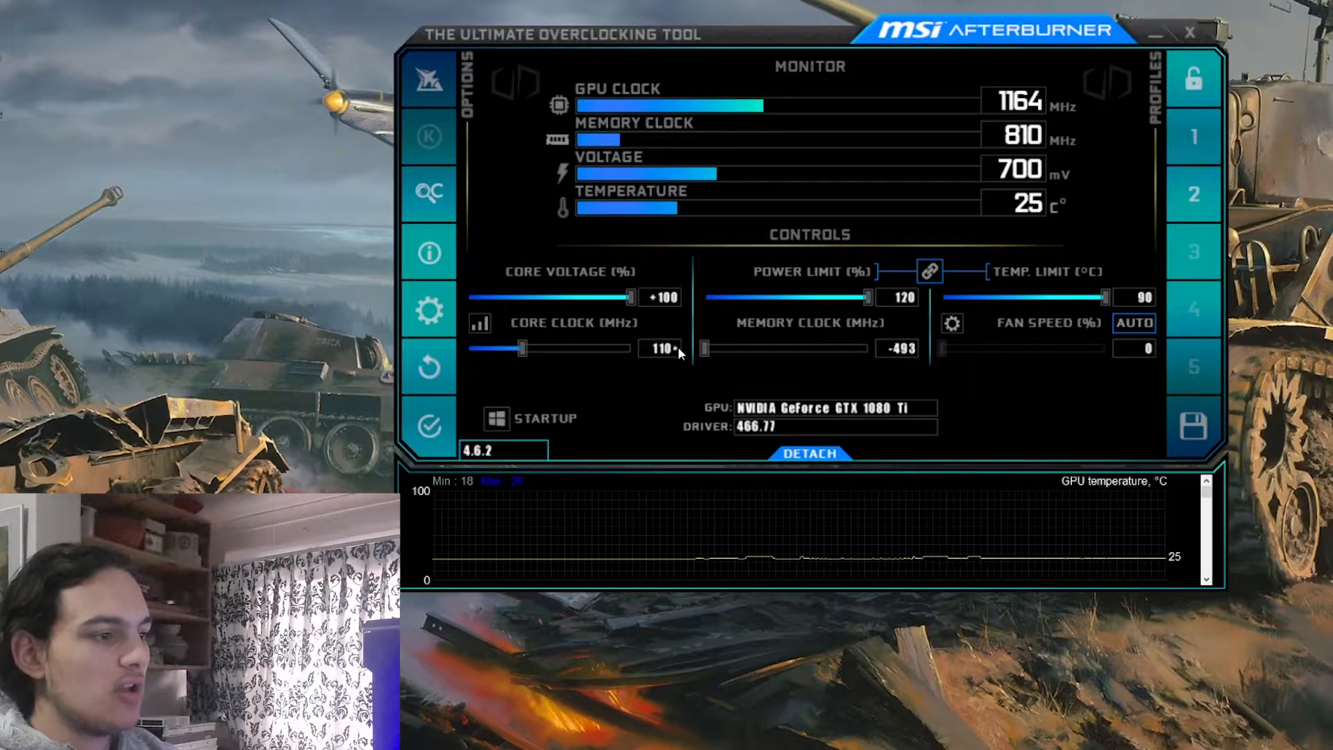
key(Return)
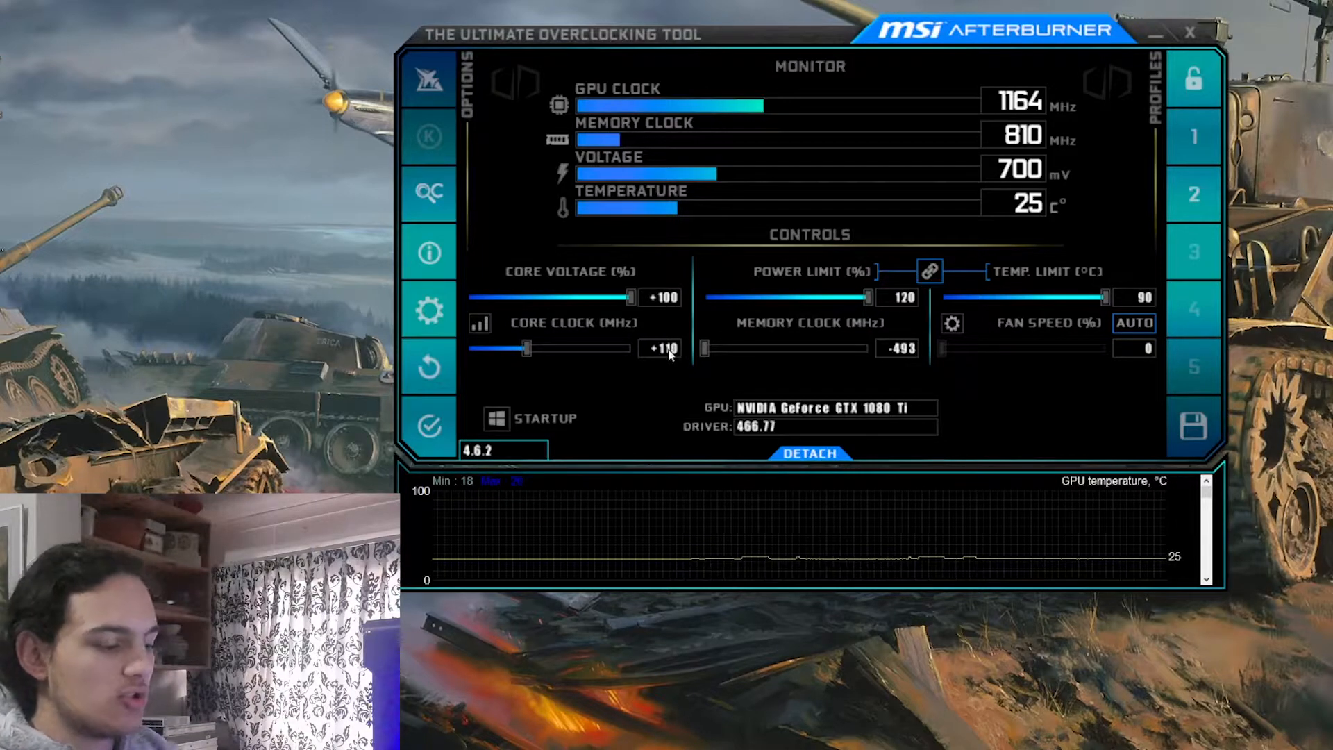
Try a small core clock offset of +15 MHz
text(0)
key(Return)
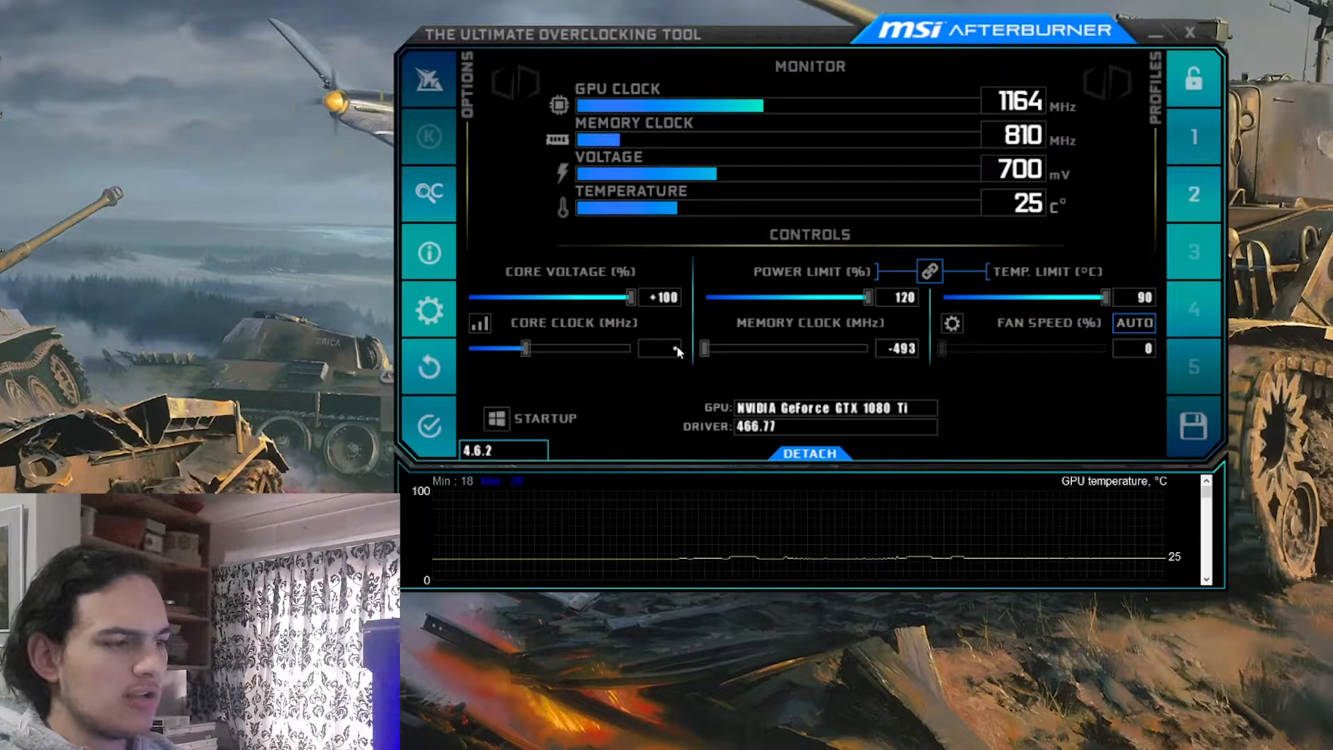
text(15)
key(Return)
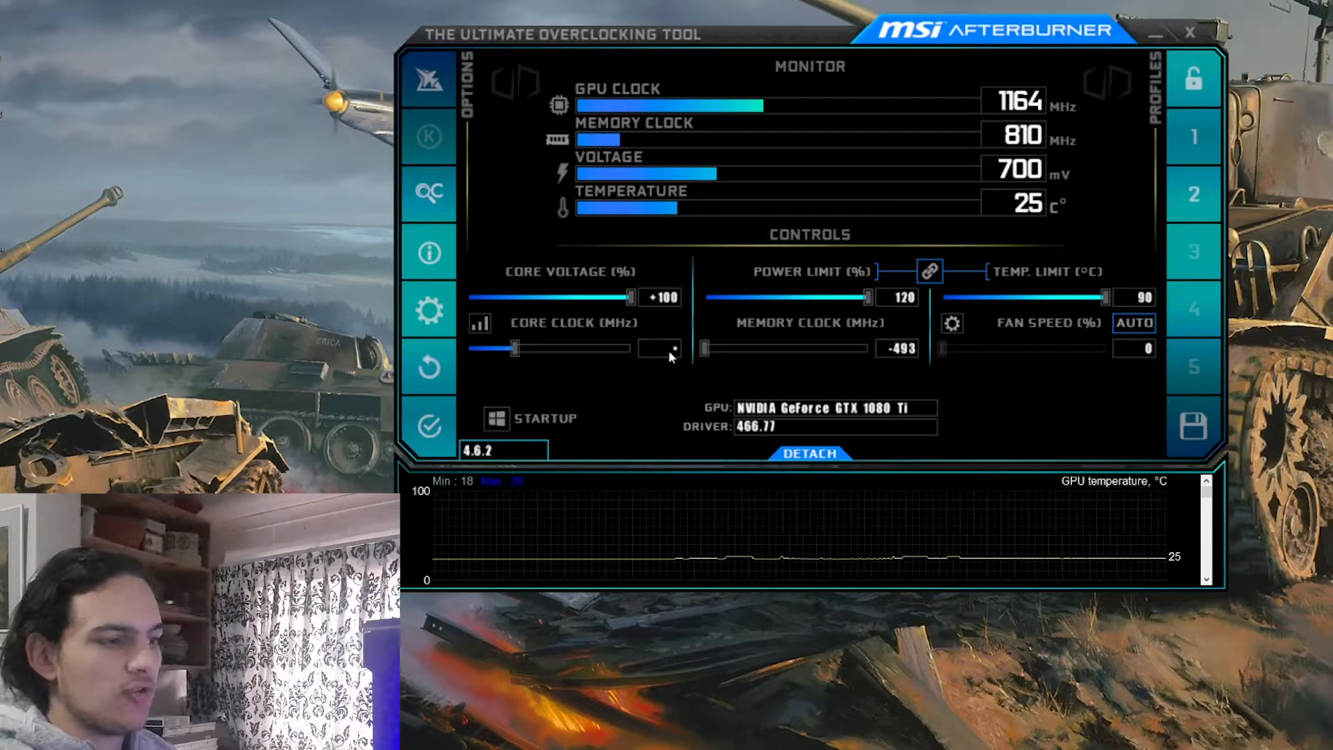
Set the core clock offset to +100 MHz
text(30)
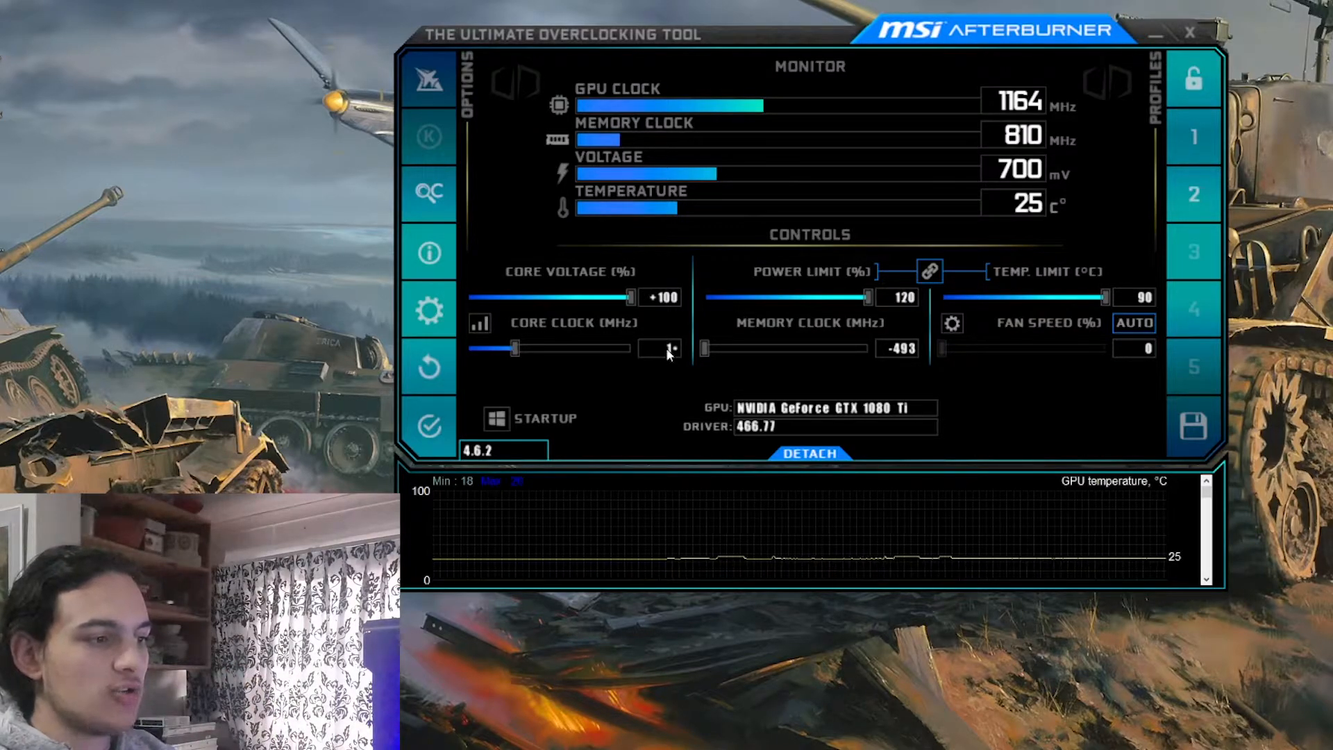
text(00)
key(Return)
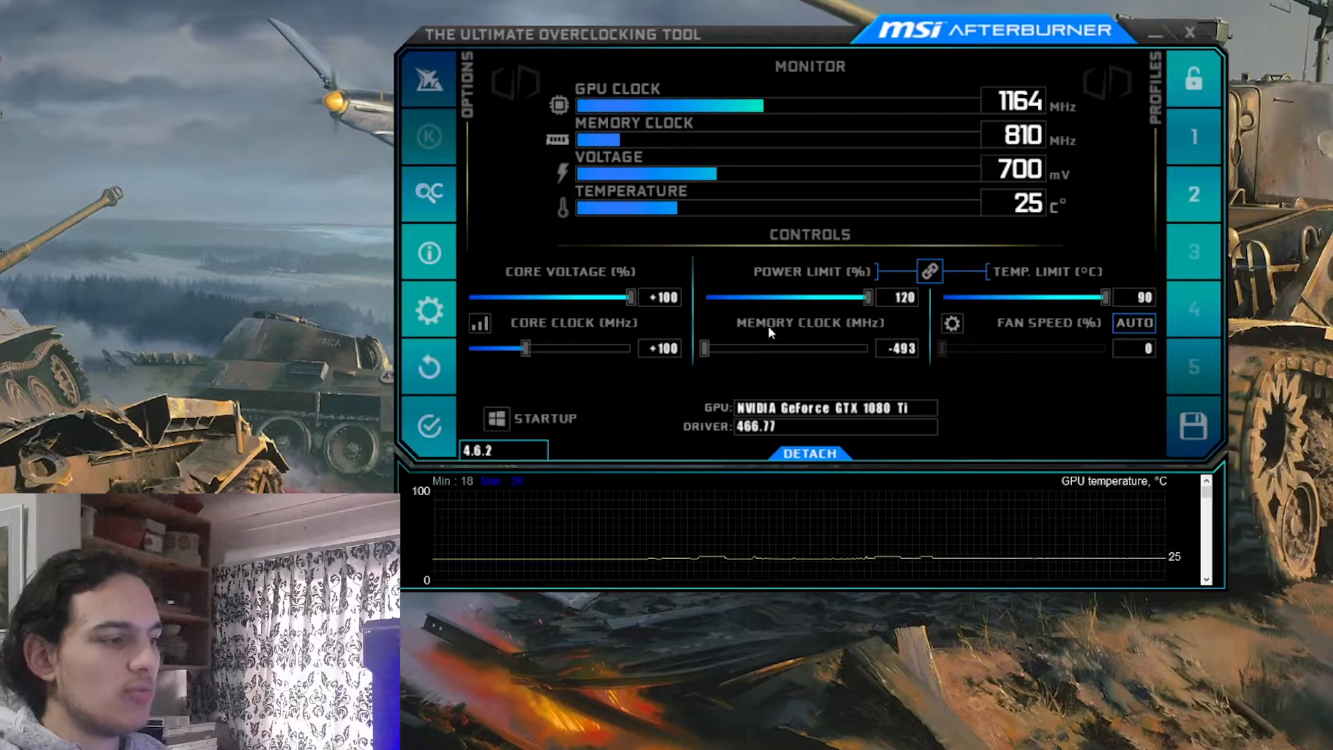
Reset the memory clock offset to 0 and try a first increase of +50 MHz
click(900, 348)
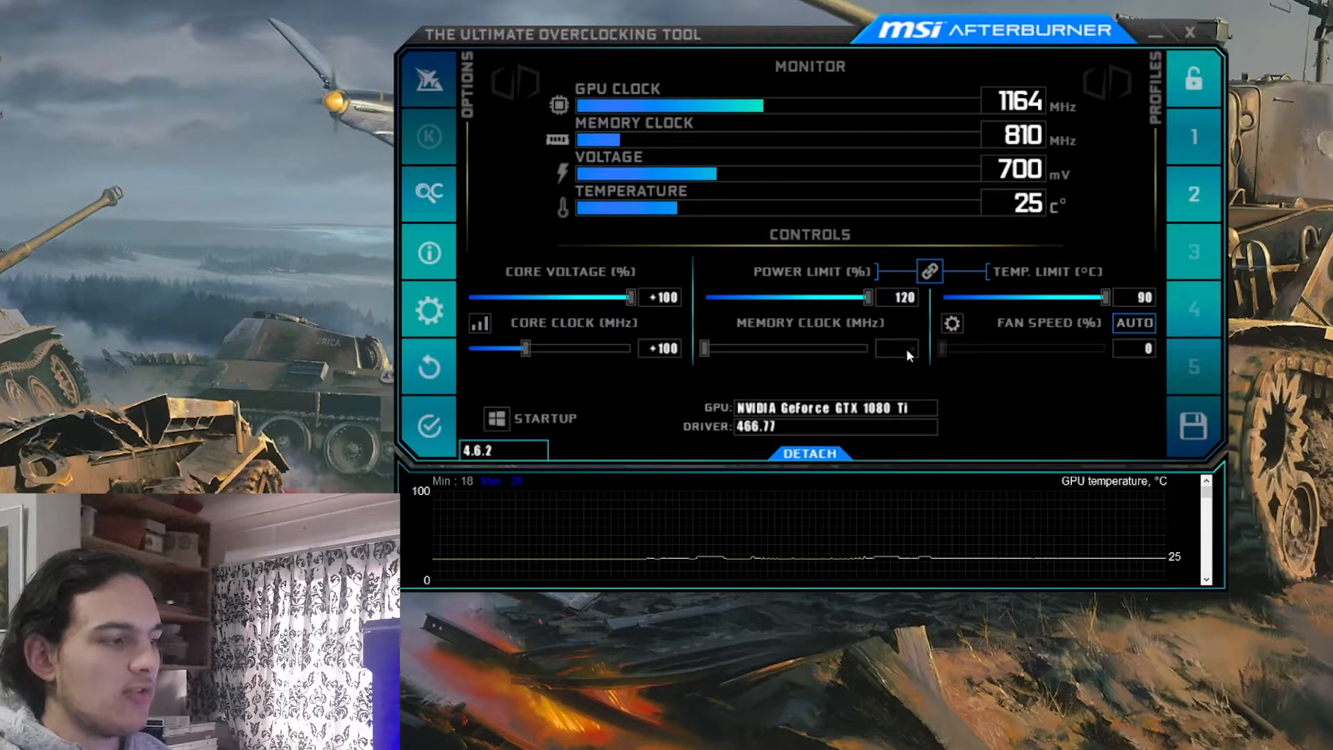
text(0)
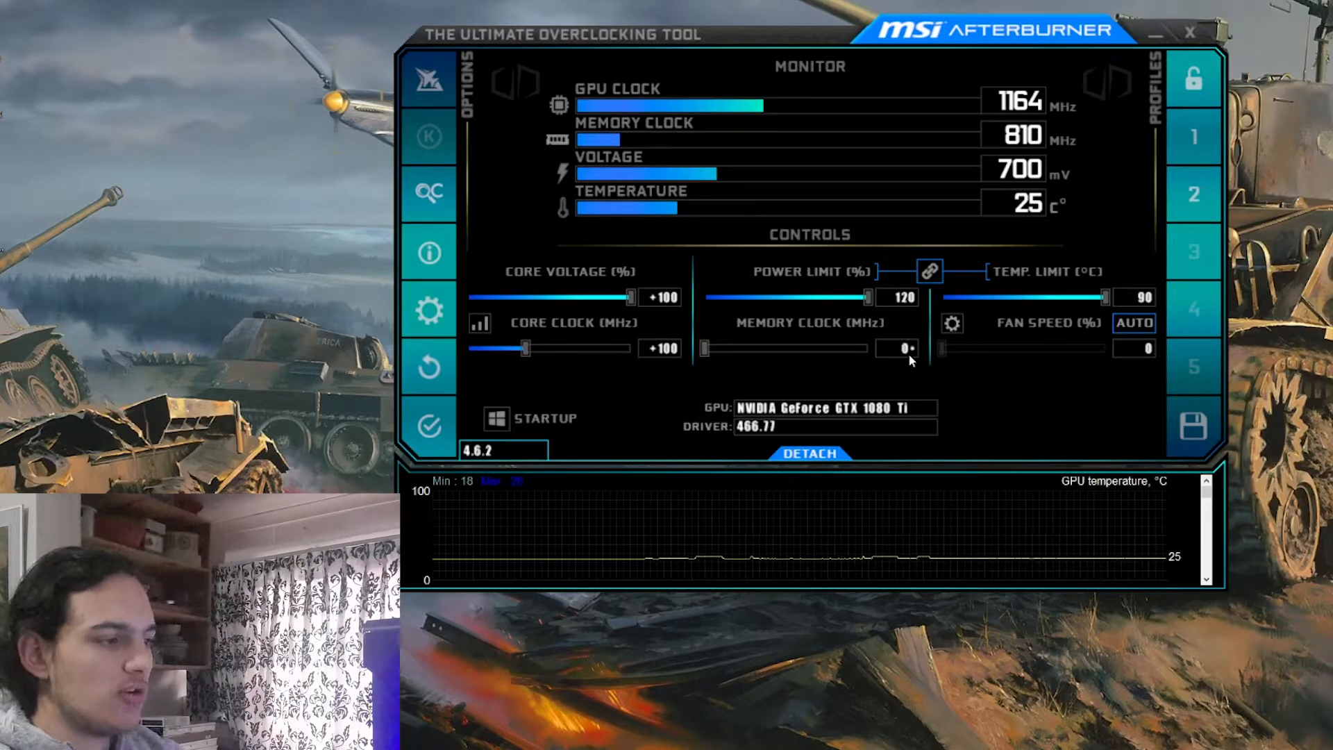
key(Return)
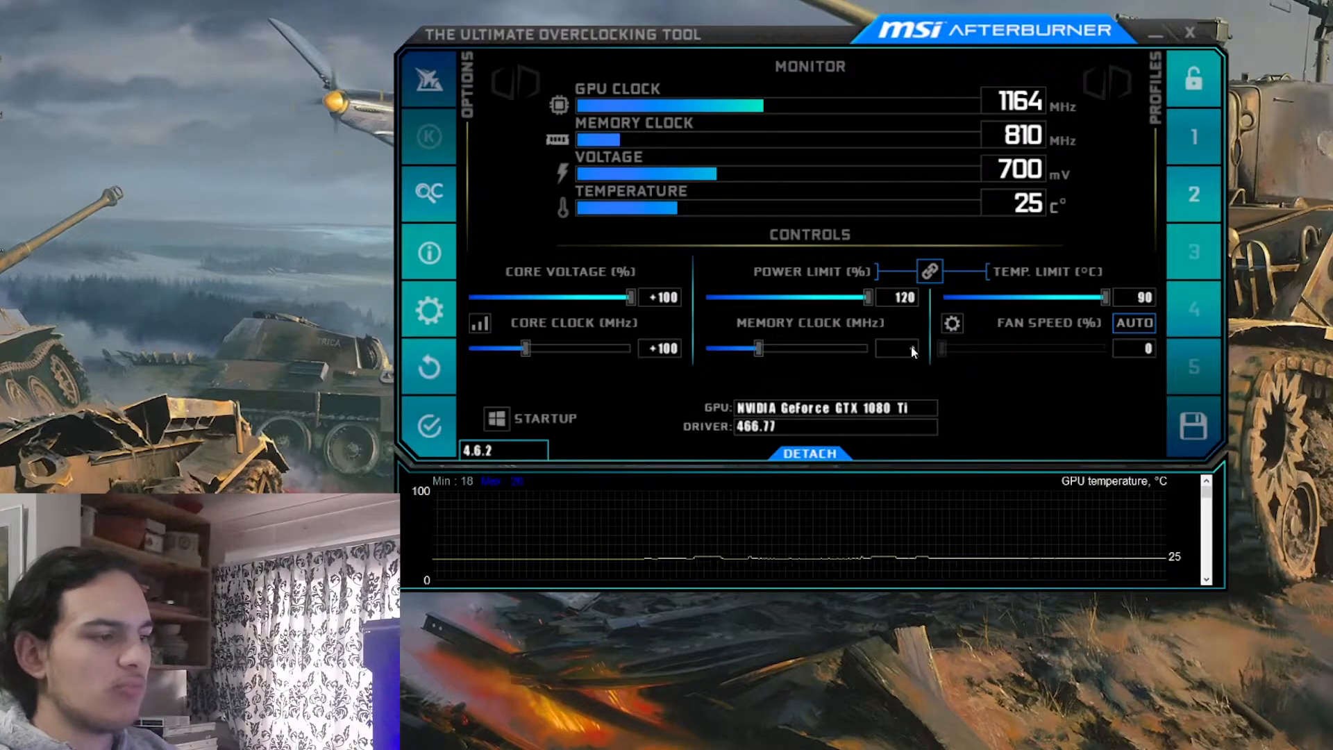
text(50)
key(Return)
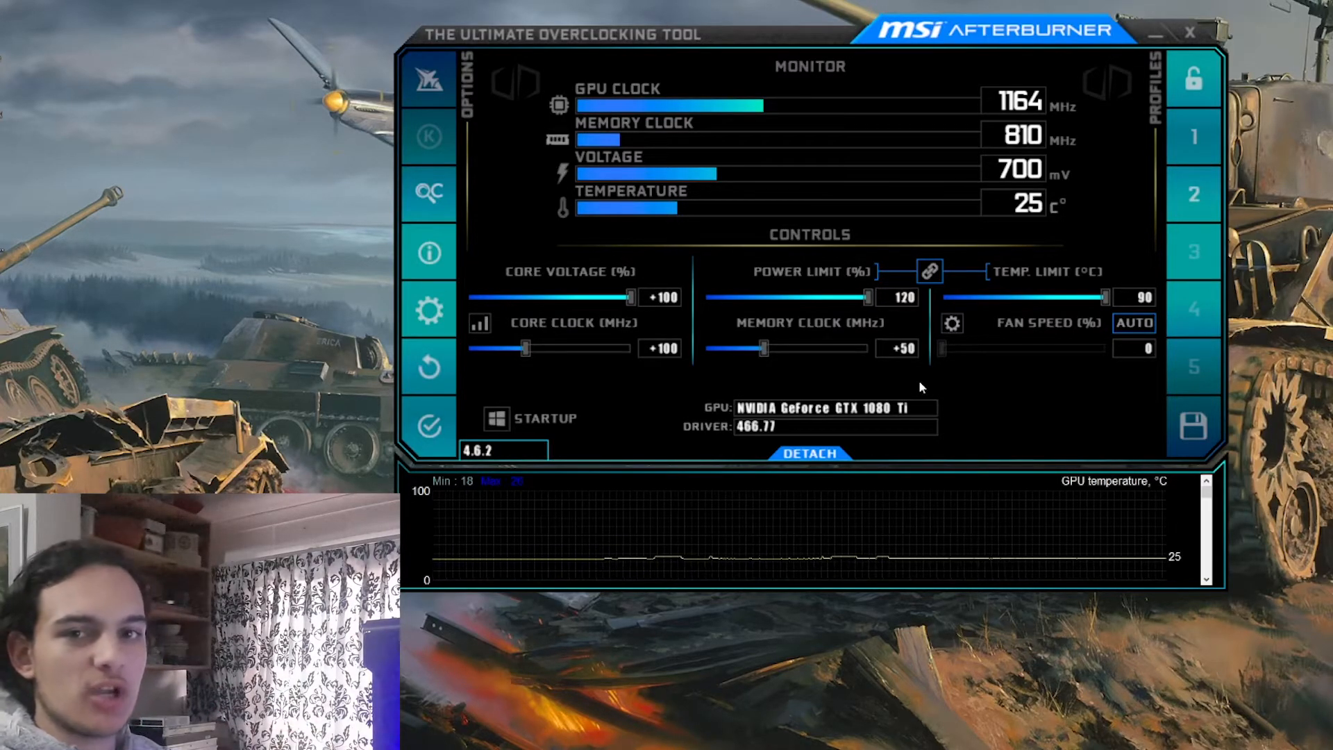
Try memory clock offsets of +10, +100 and +350 MHz in succession
click(906, 349)
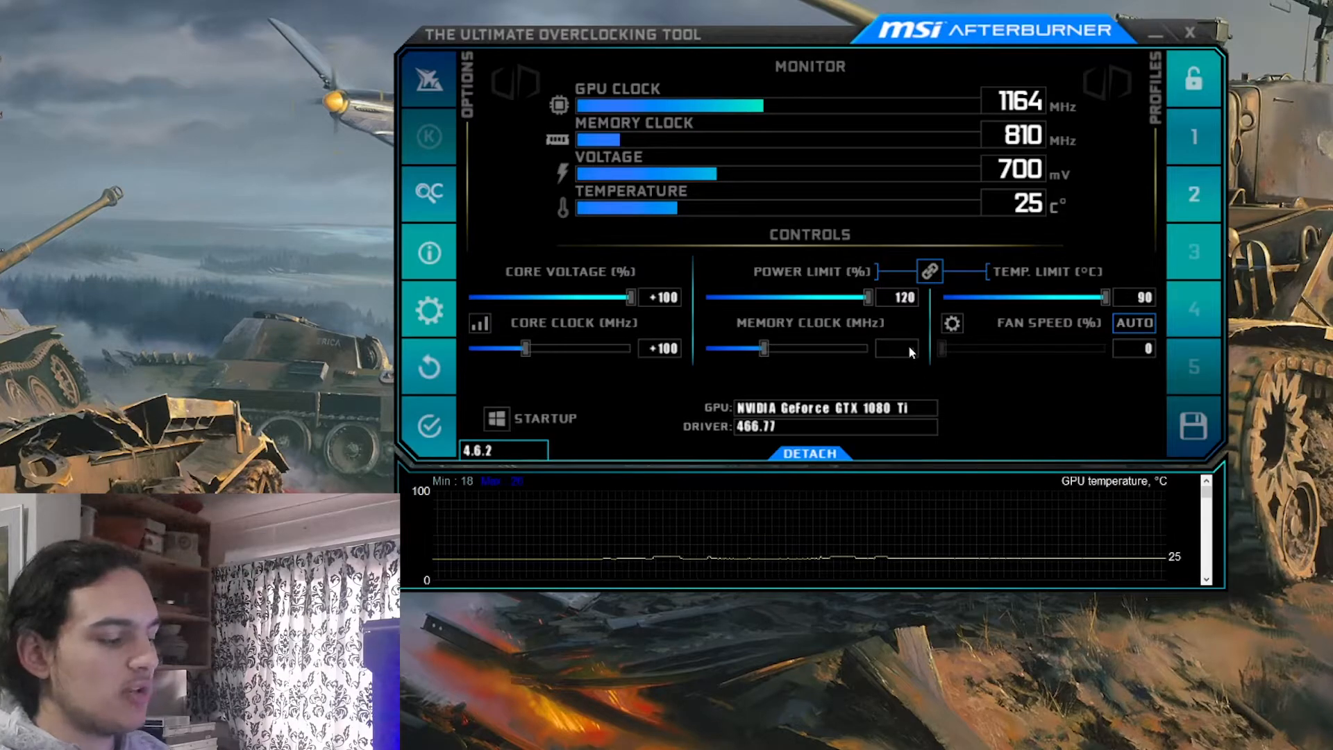
text(10)
key(Return)
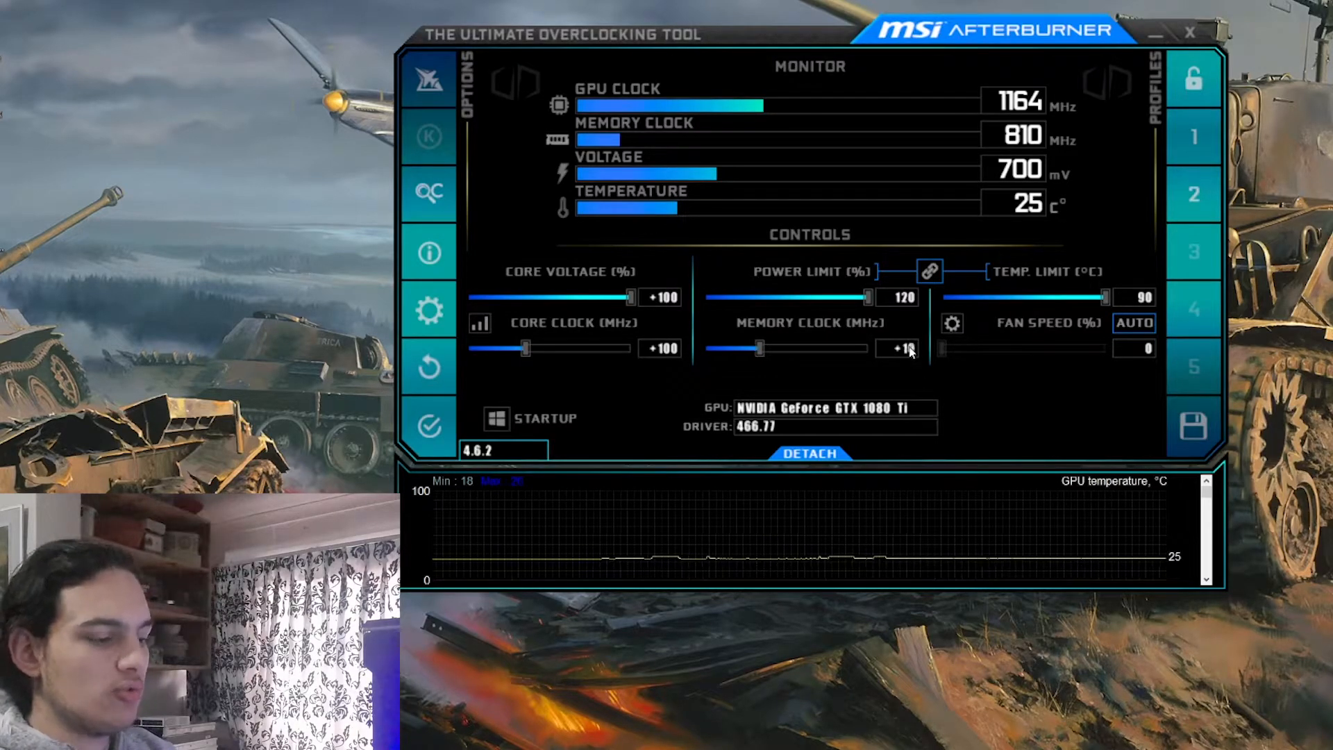
click(912, 349)
text(100)
key(Return)
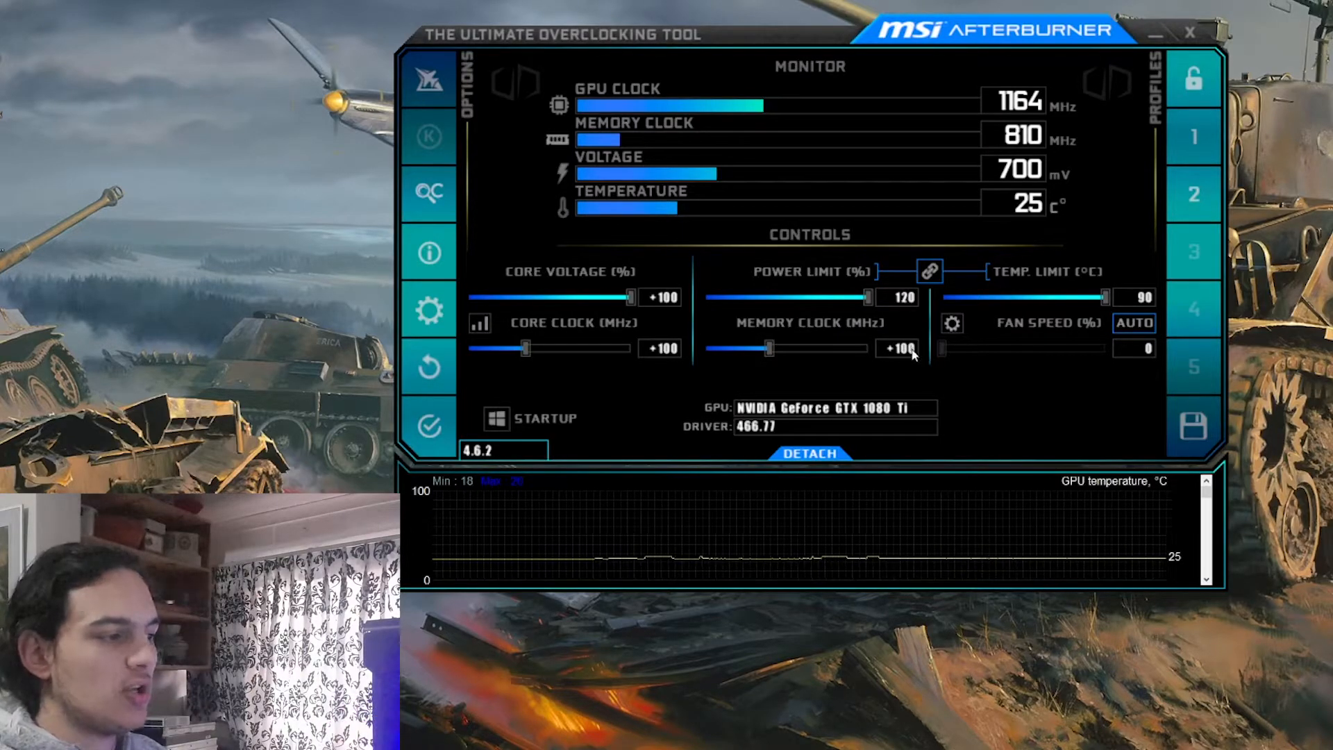
click(902, 348)
text(350)
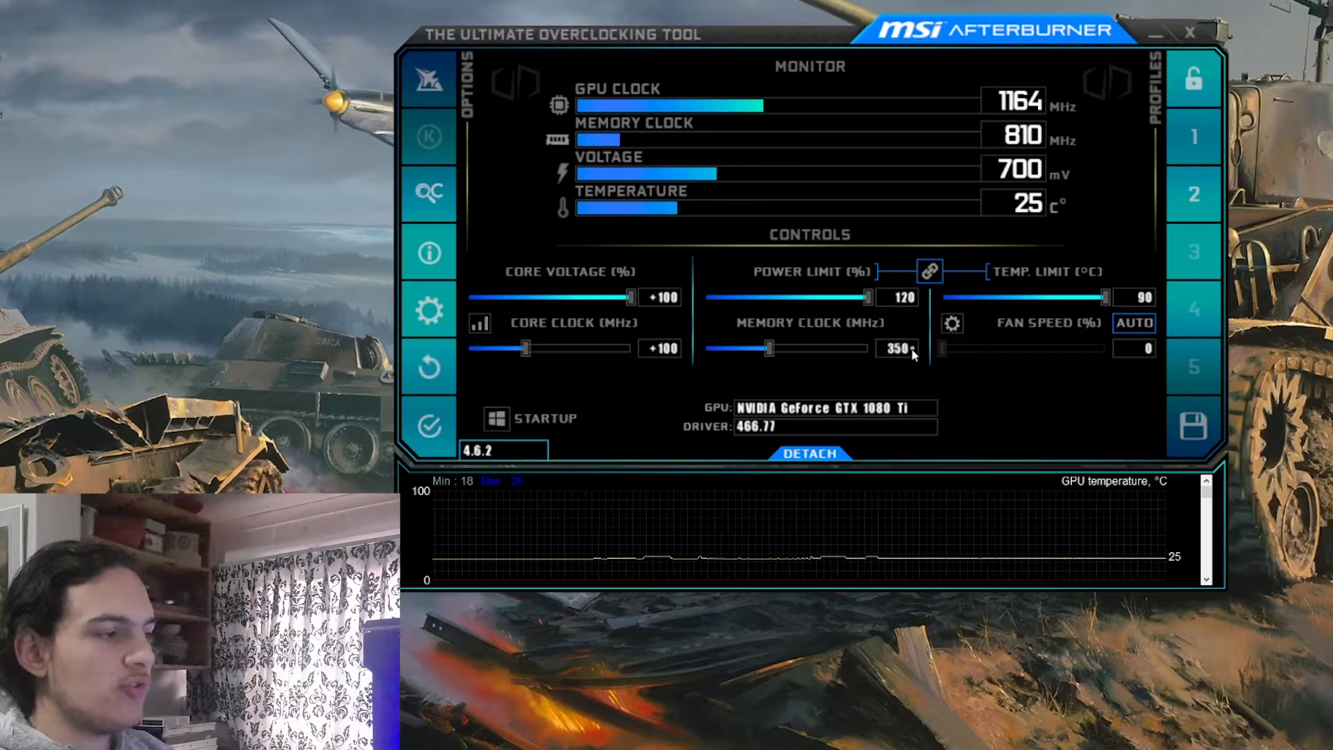
key(Return)
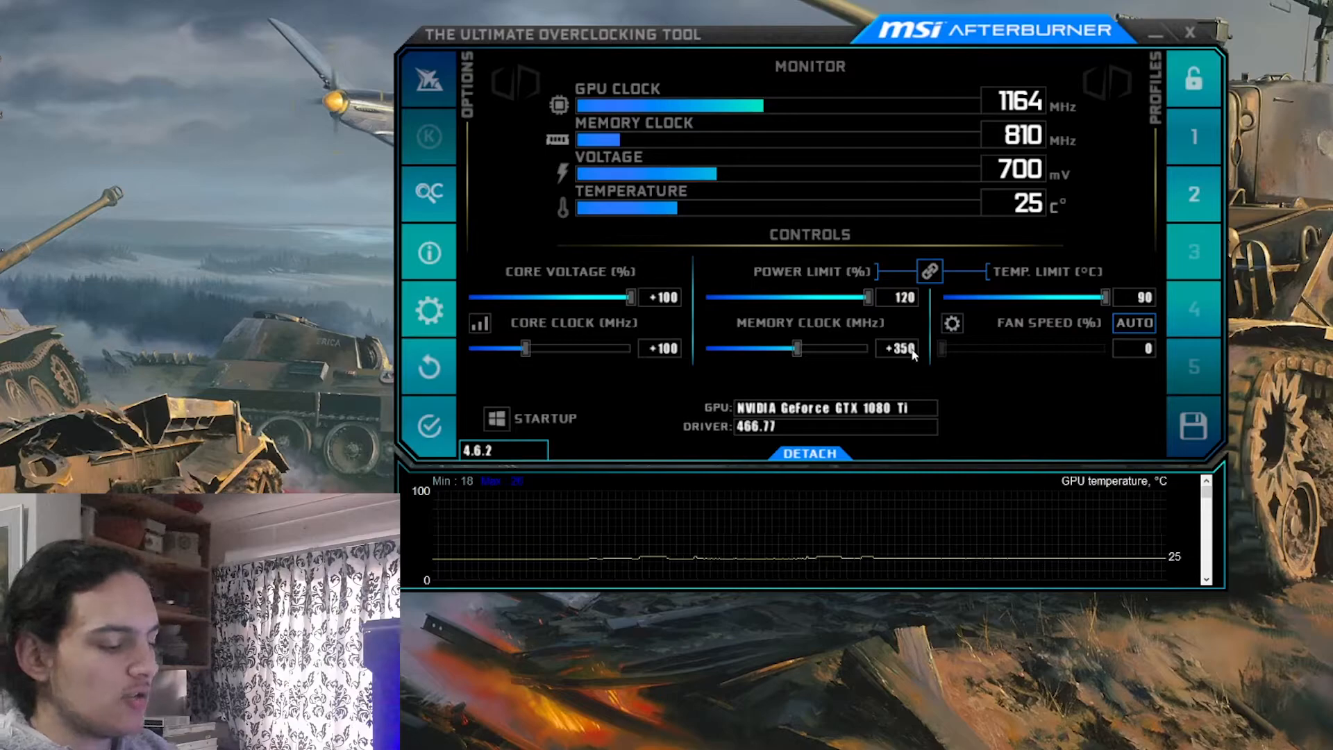
Set the memory clock offset to +340 MHz and the core clock offset to +100 MHz, and apply both
click(911, 349)
text(340)
key(Return)
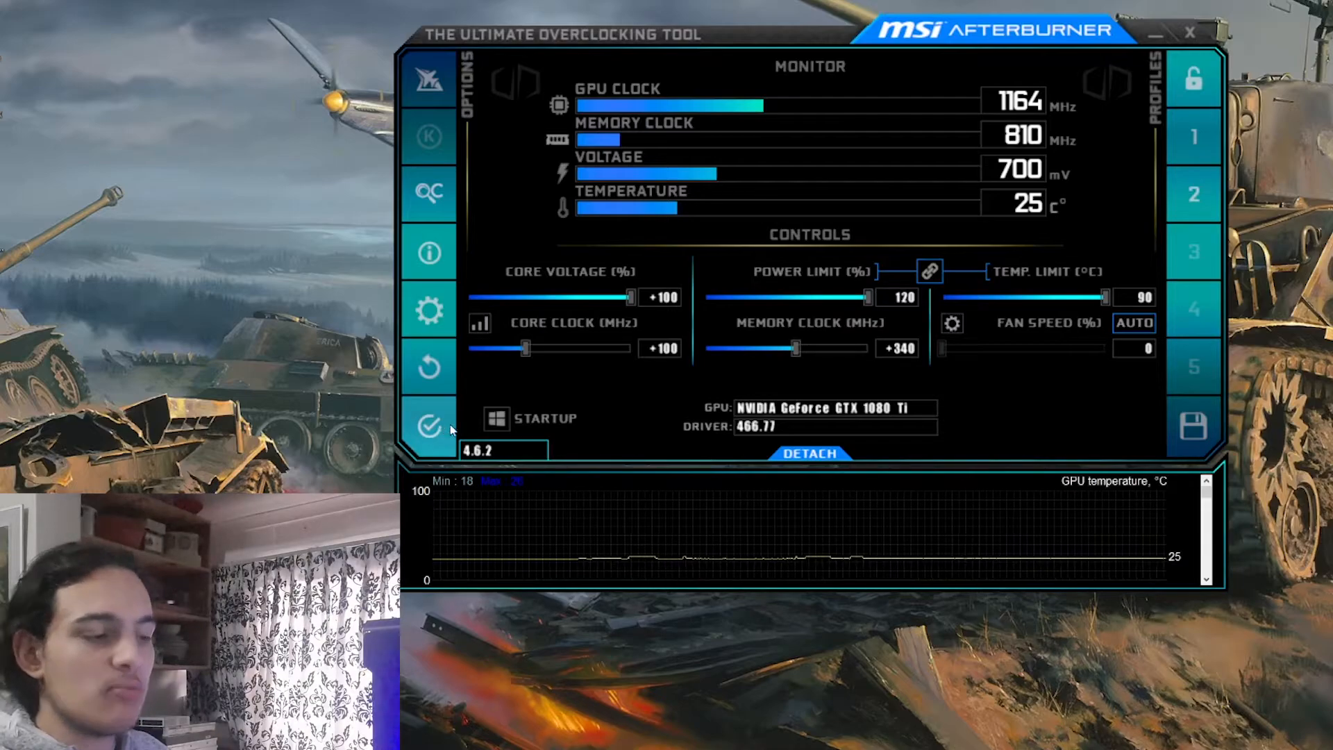
click(673, 351)
text(100)
key(Return)
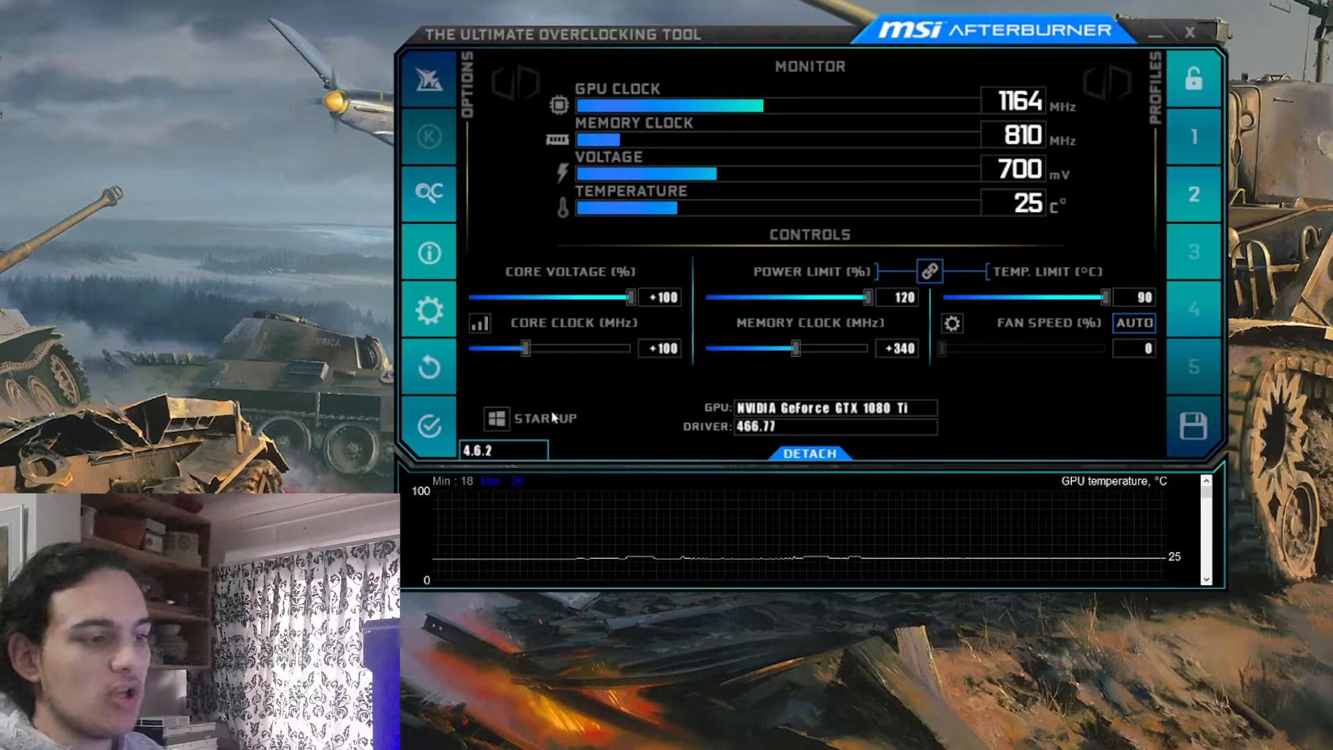
click(428, 426)
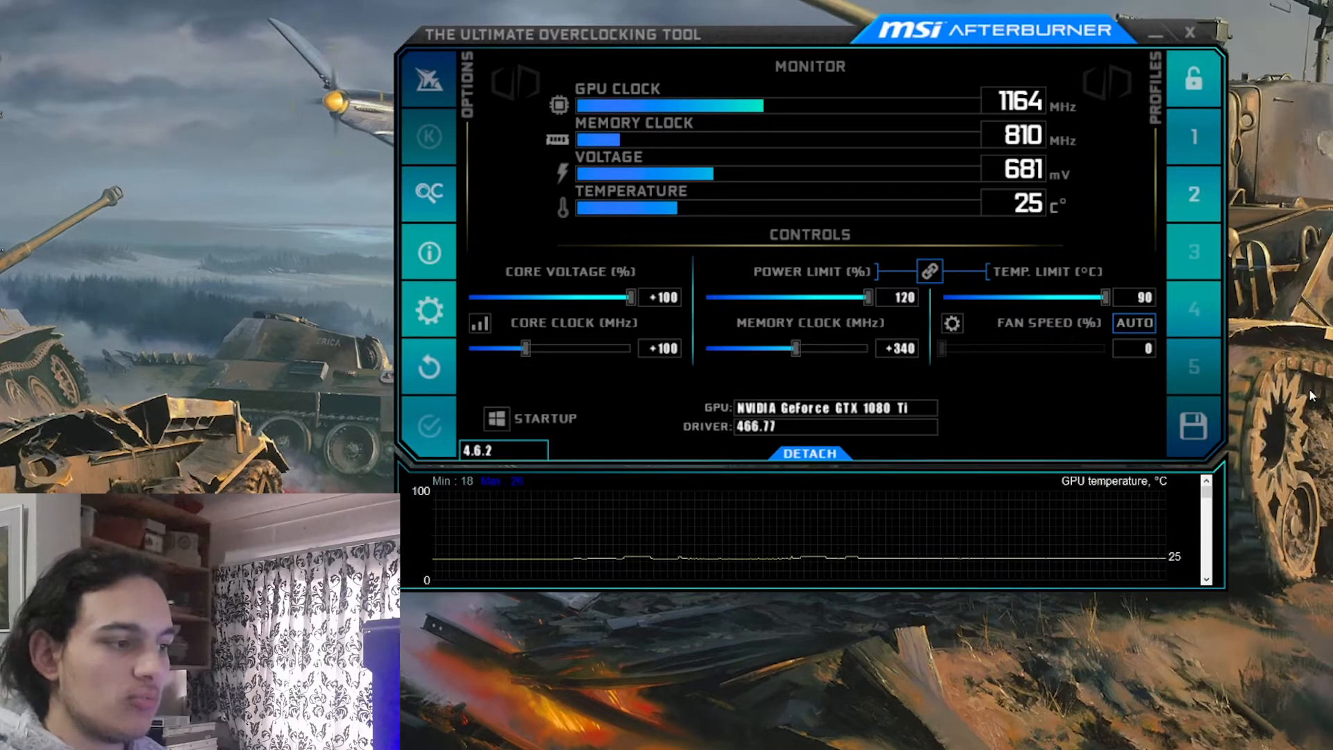
Re-enter the core clock offset as +100 MHz and set the memory clock offset to +600 MHz
click(674, 351)
text(100)
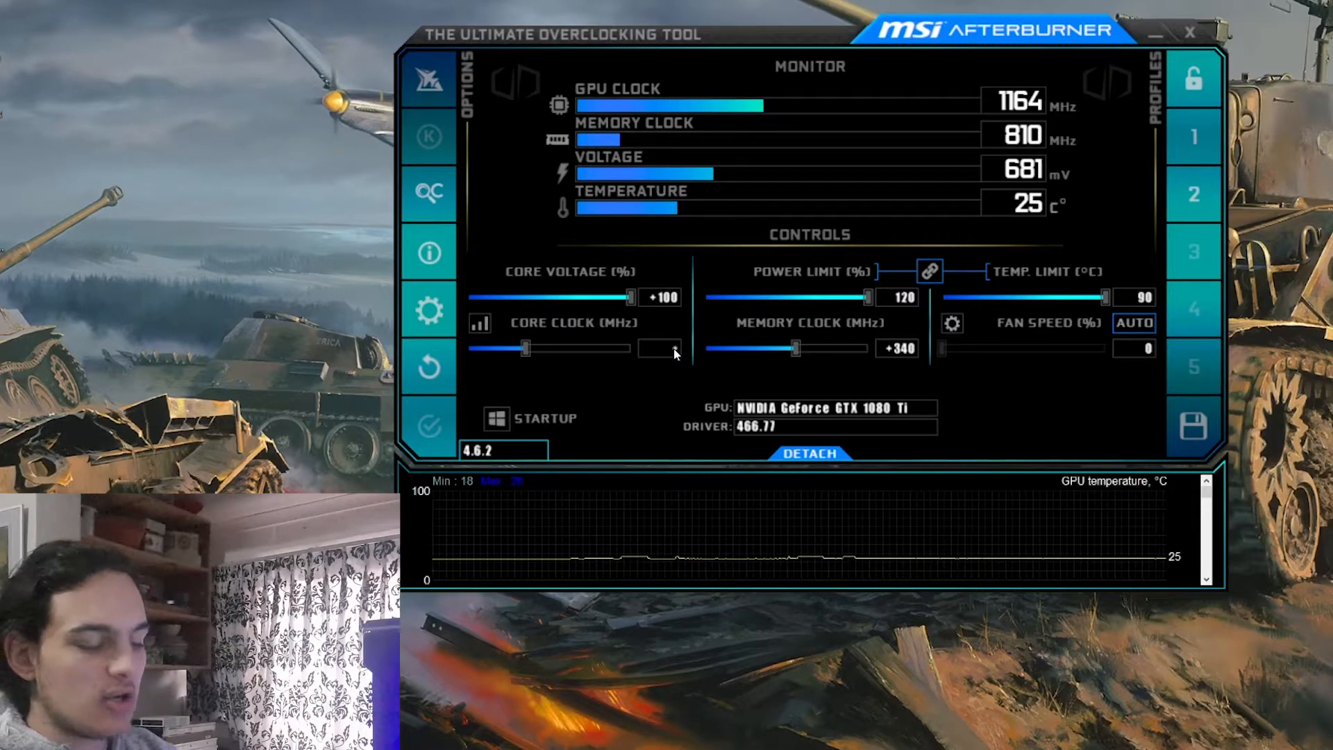
key(Return)
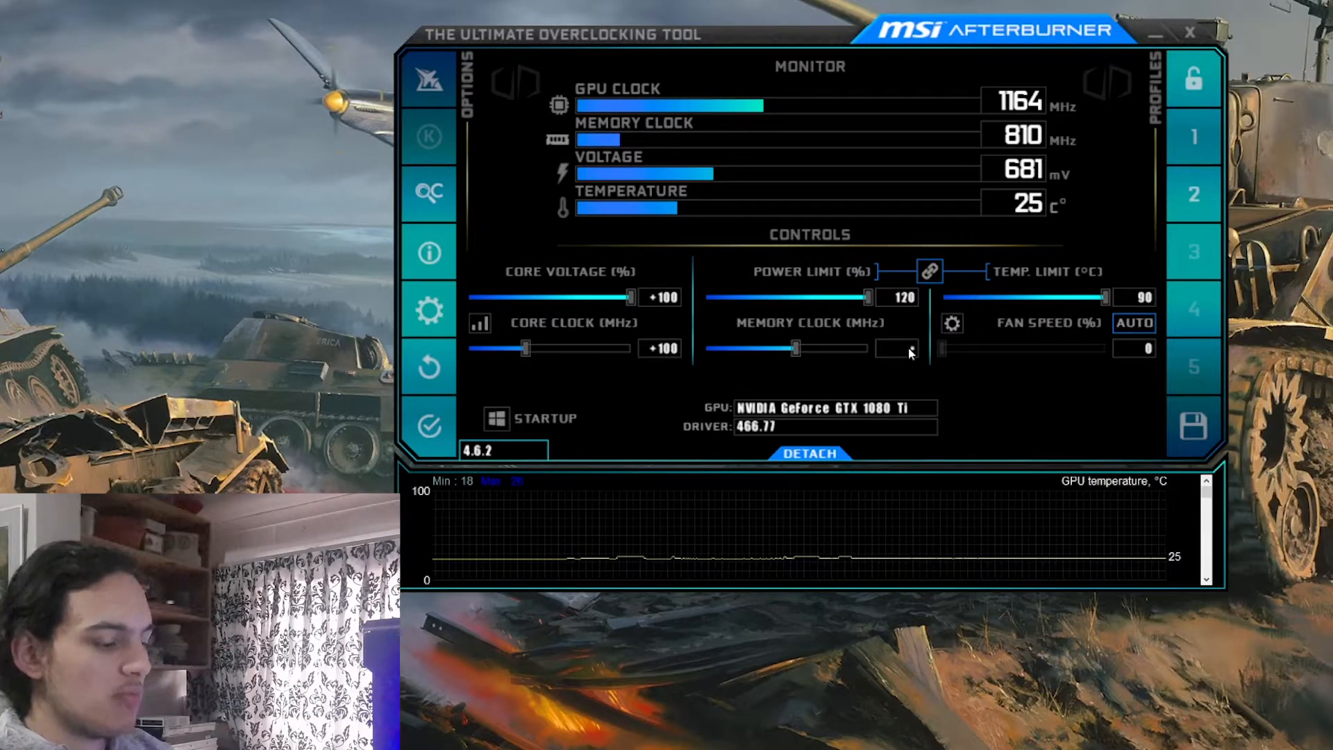
text(600)
key(Return)
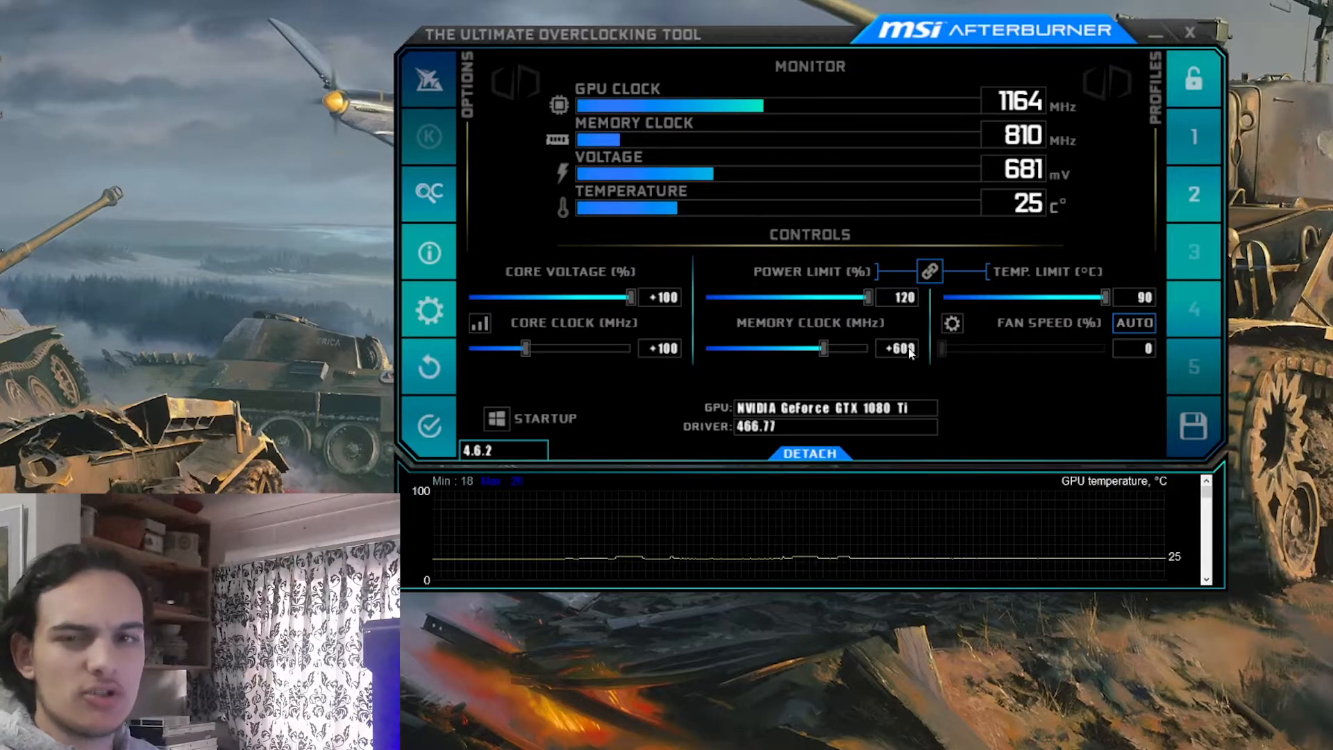